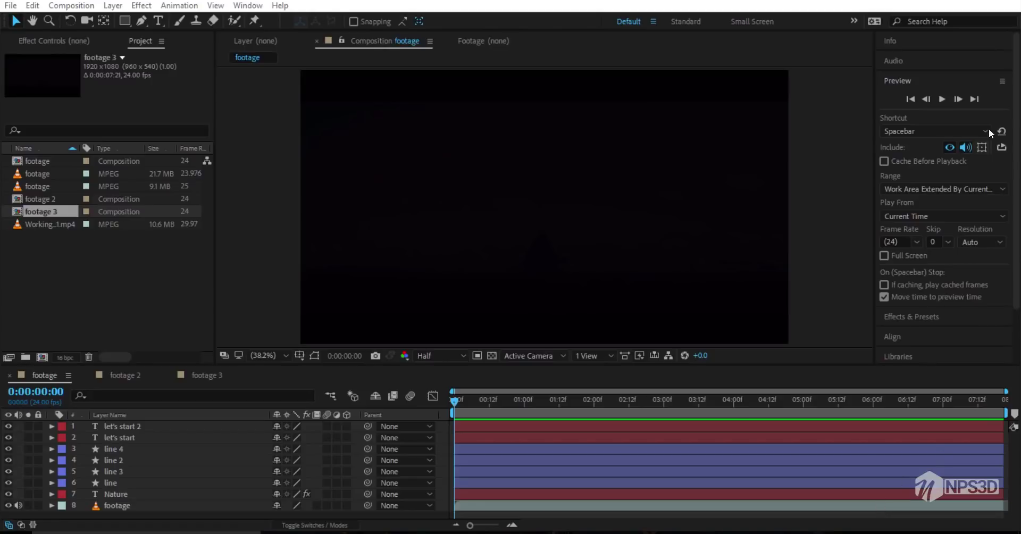
Preview the footage and footage 2 Nature title compositions.
key(space)
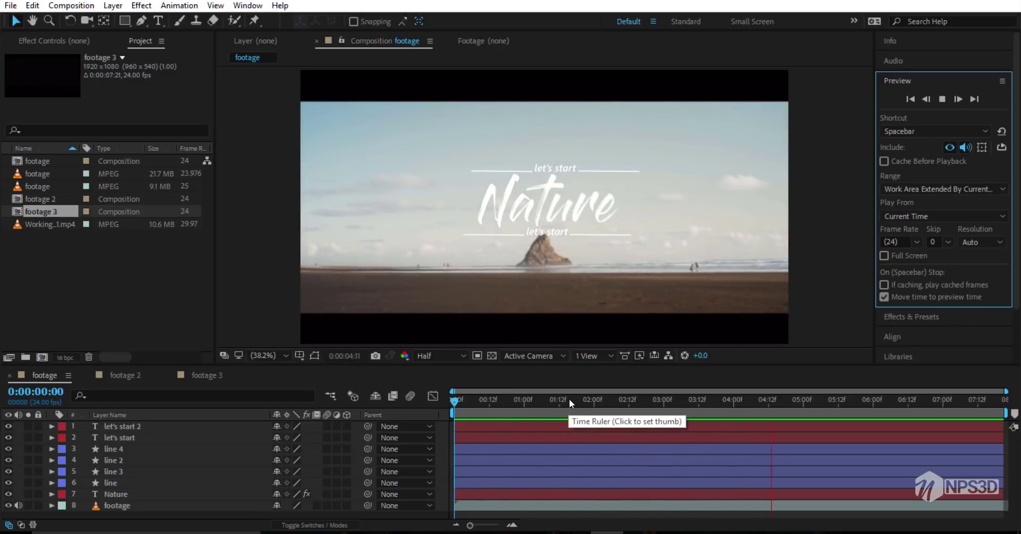
click(122, 374)
key(space)
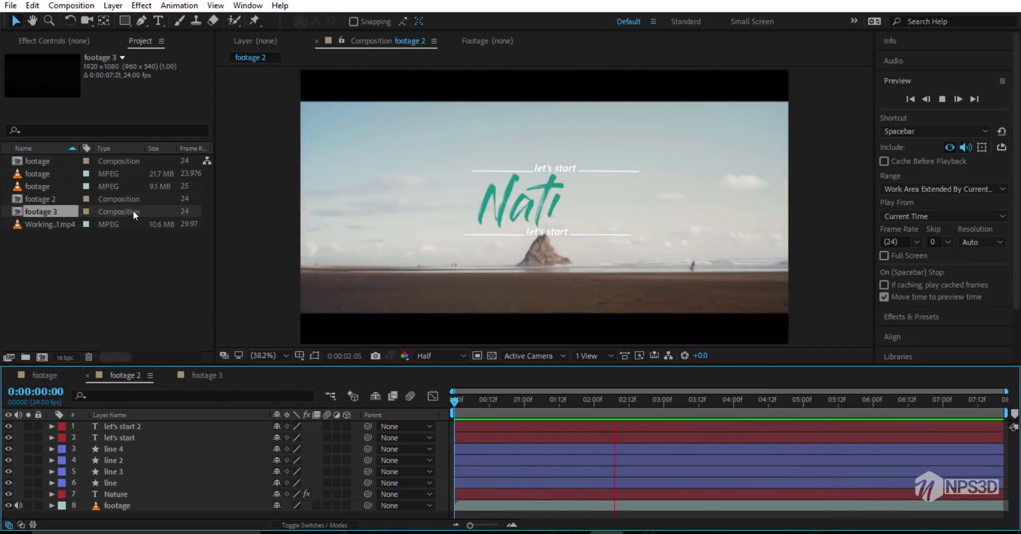
Preview footage 3 and jump to the 5-second mark showing the full title.
click(213, 376)
key(space)
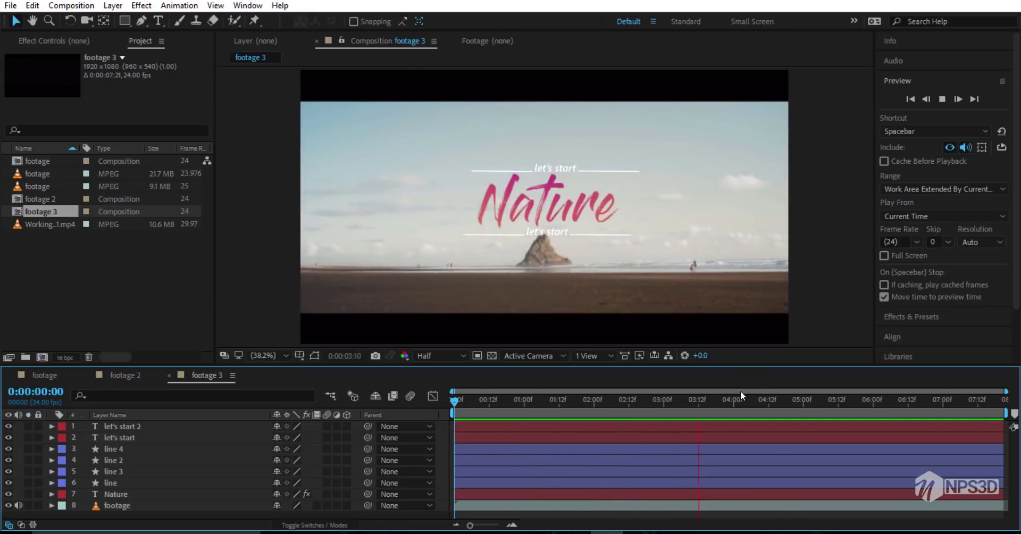
key(space)
drag(616, 405, 803, 396)
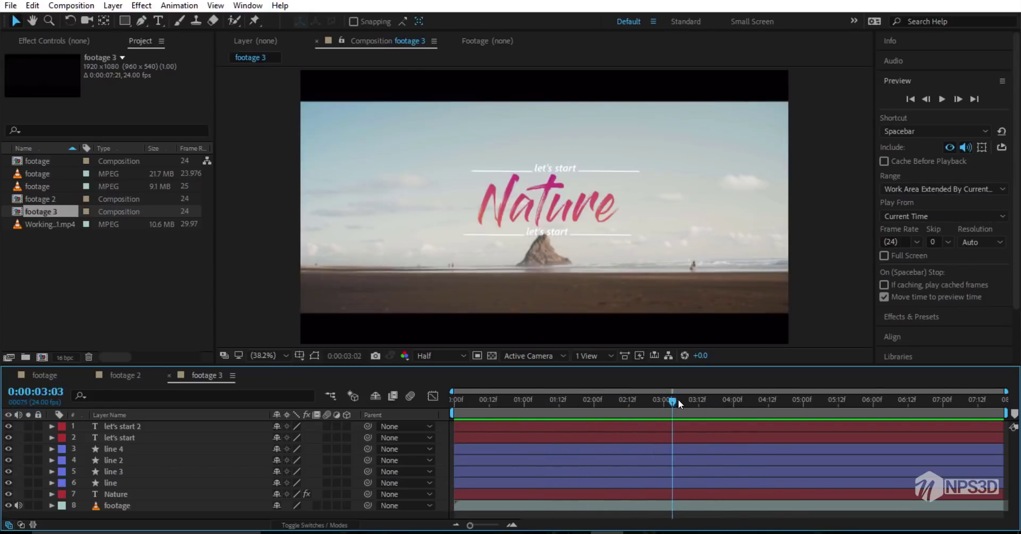
scroll(521, 204, up, 4)
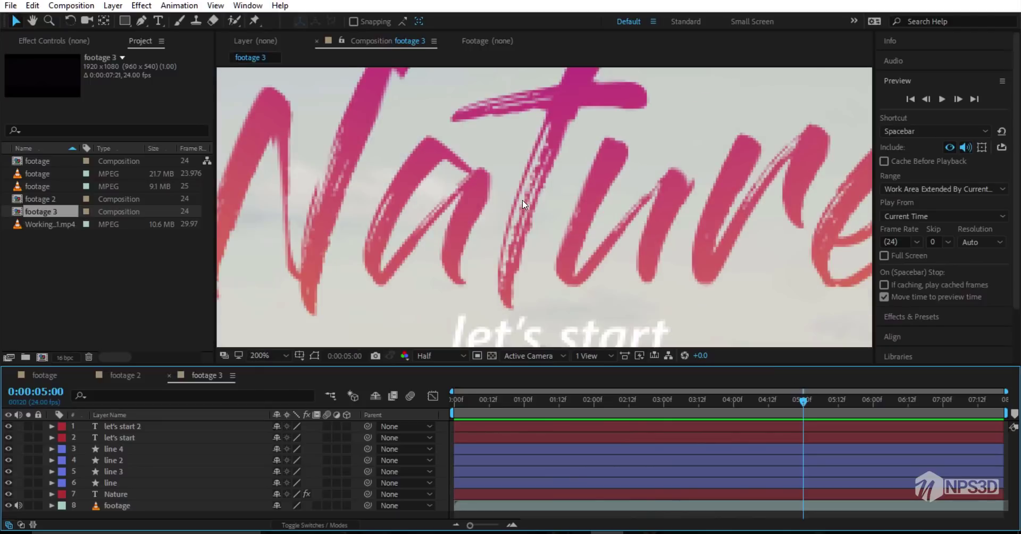
scroll(523, 205, down, 1)
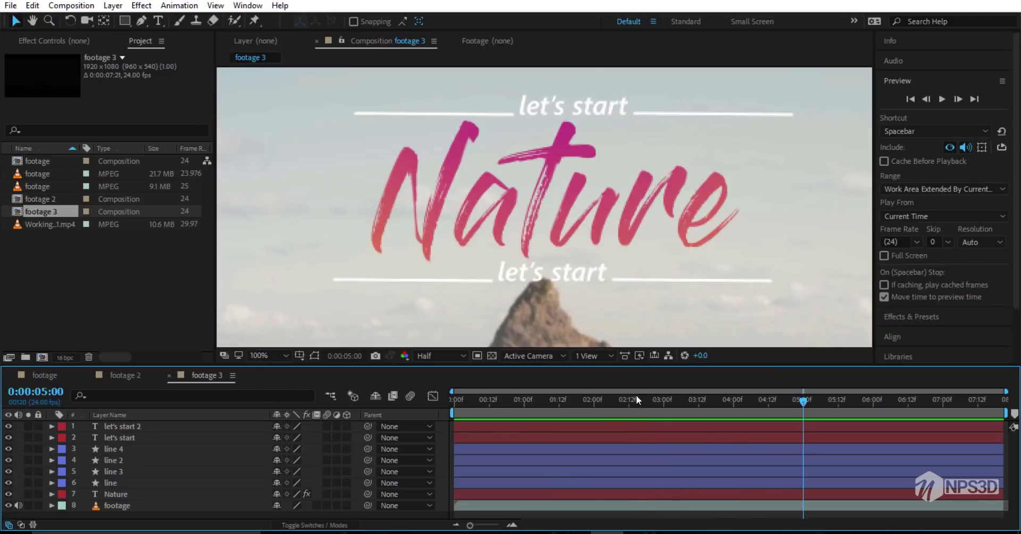
Return to the start of footage 3 and replay its title animation.
drag(636, 399, 421, 424)
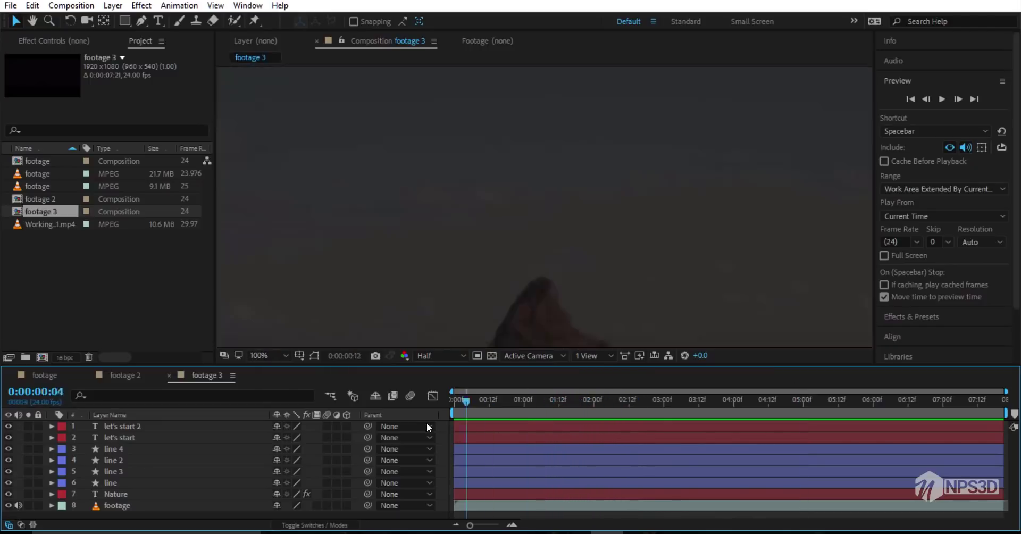
scroll(596, 256, down, 4)
scroll(667, 263, up, 2)
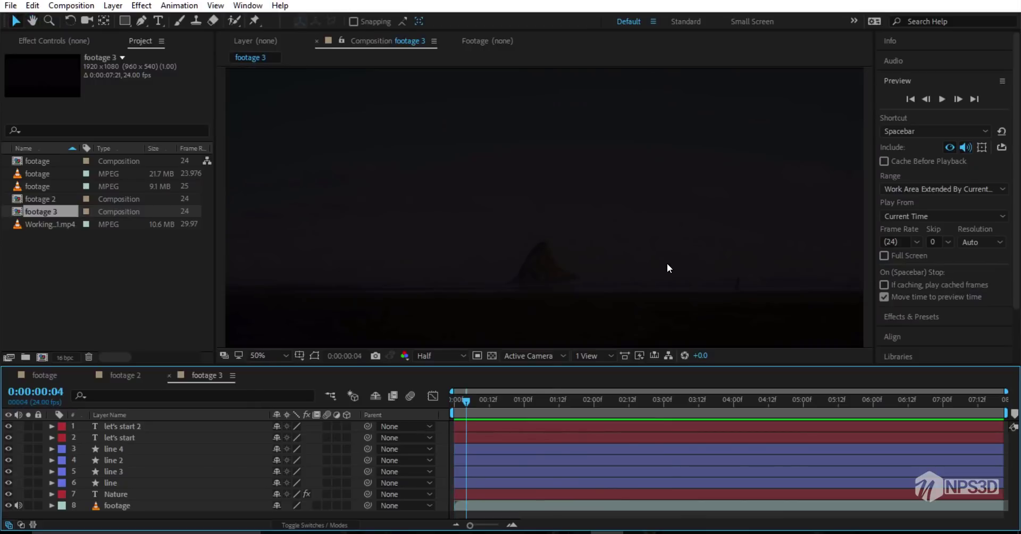
key(space)
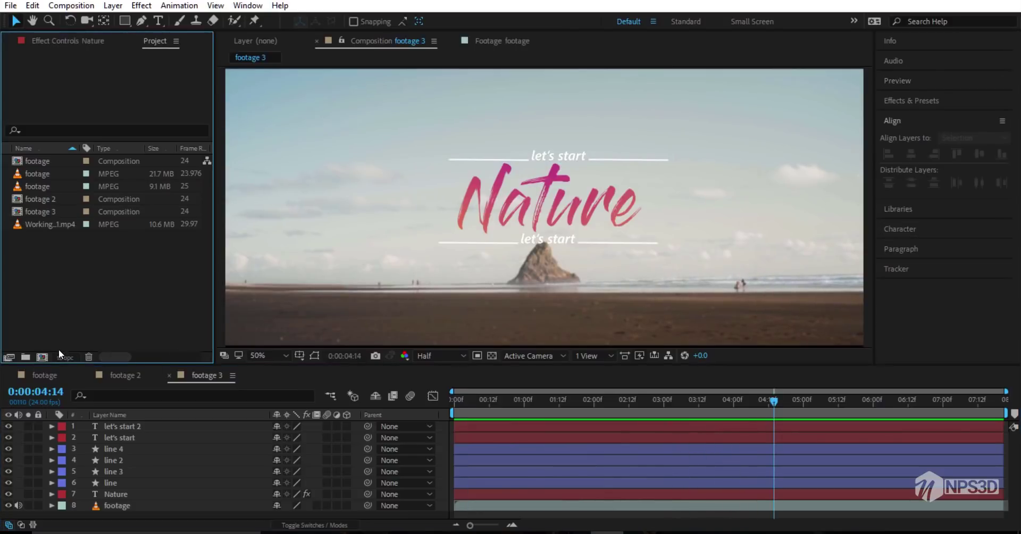
Create Comp 1 with the beach footage clip and preview it.
click(43, 357)
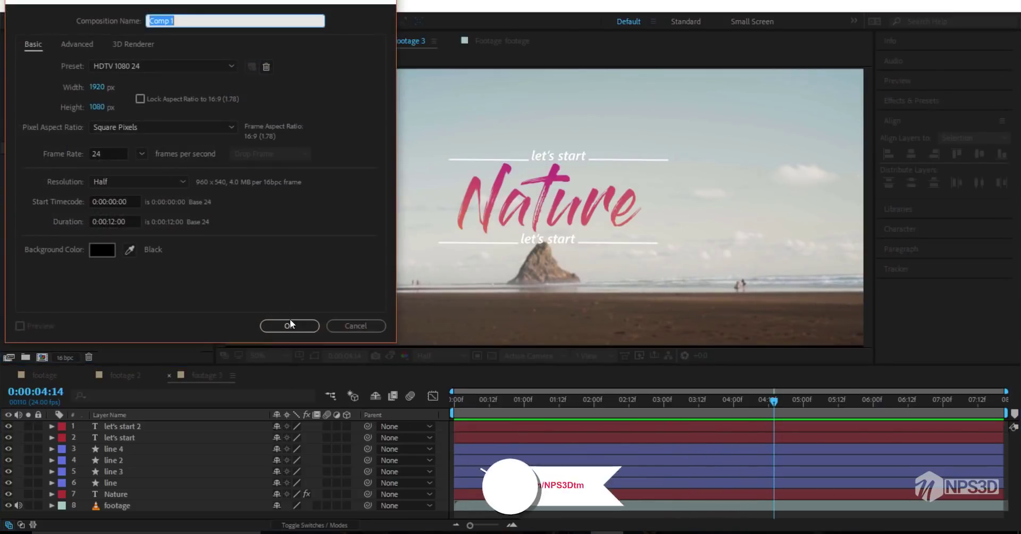
key(Return)
click(40, 186)
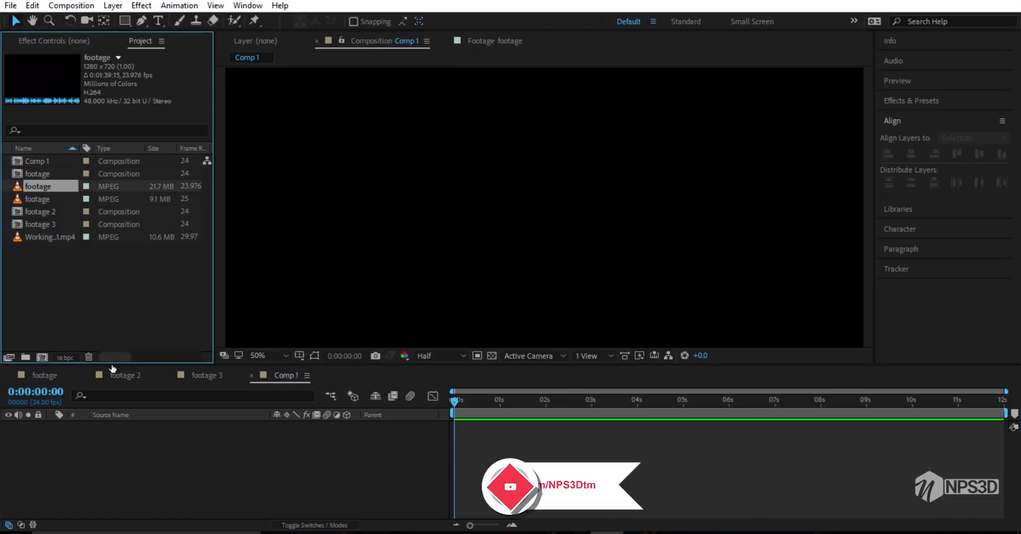
mouse_move(39, 187)
mouse_down()
mouse_move(278, 461)
mouse_move(57, 202)
mouse_move(480, 421)
mouse_up()
key(space)
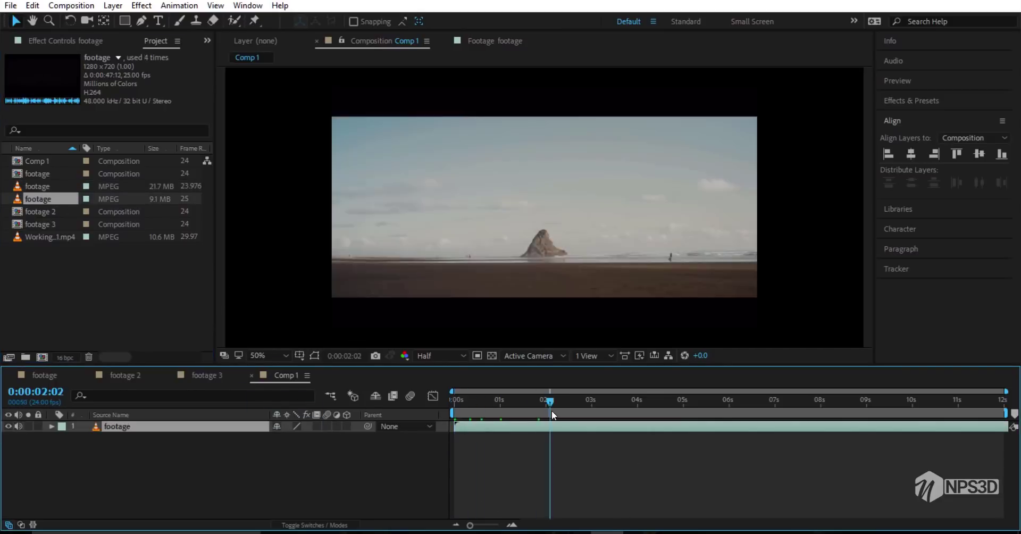
Scale the beach footage layer to 150% and move the playhead near 4:05.
key(s)
drag(292, 437, 484, 261)
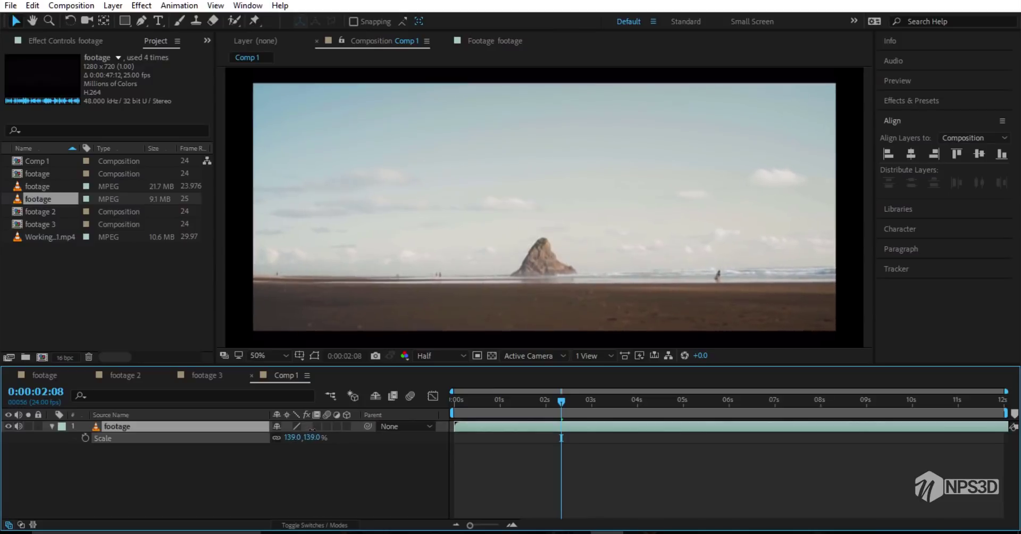
key(comma)
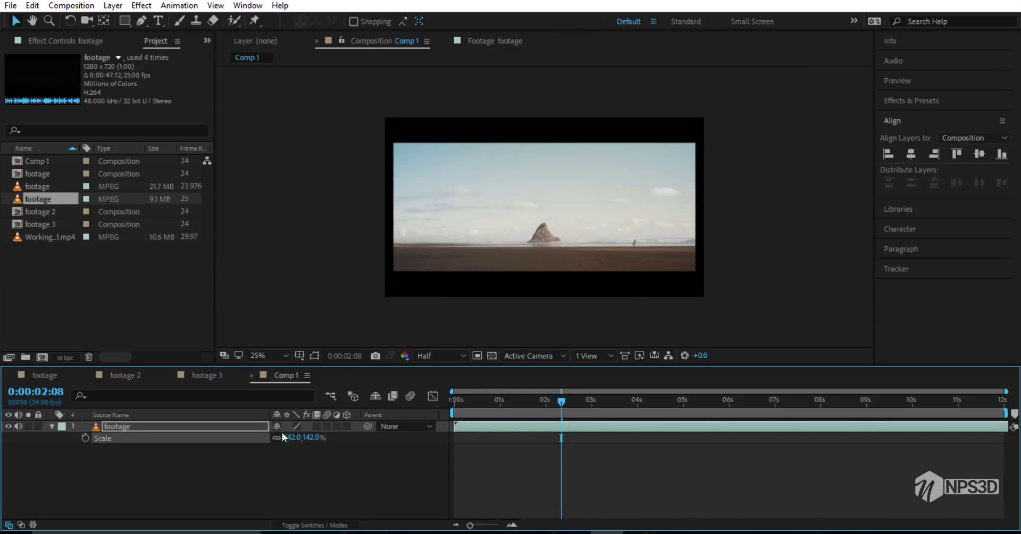
drag(292, 437, 297, 437)
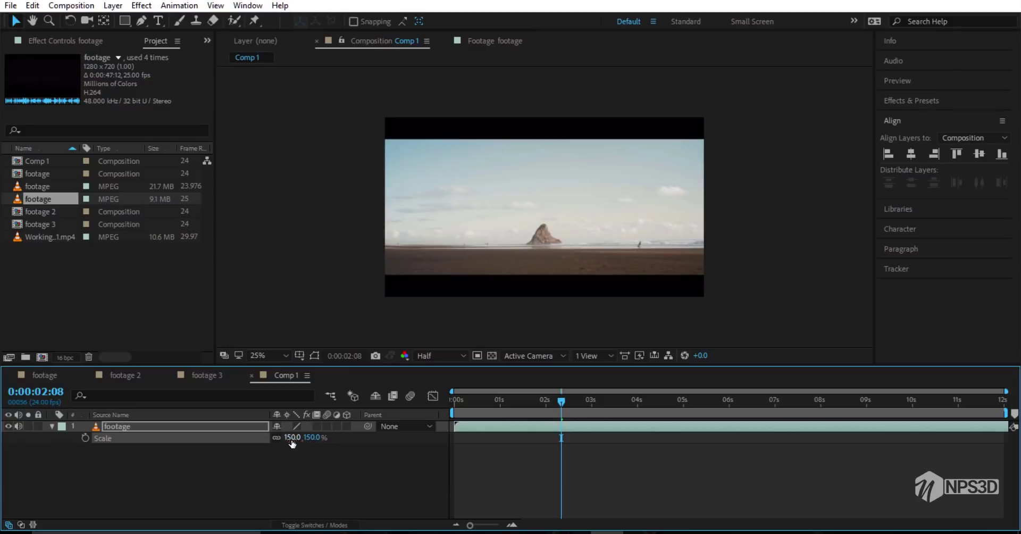
click(301, 468)
drag(572, 410, 646, 429)
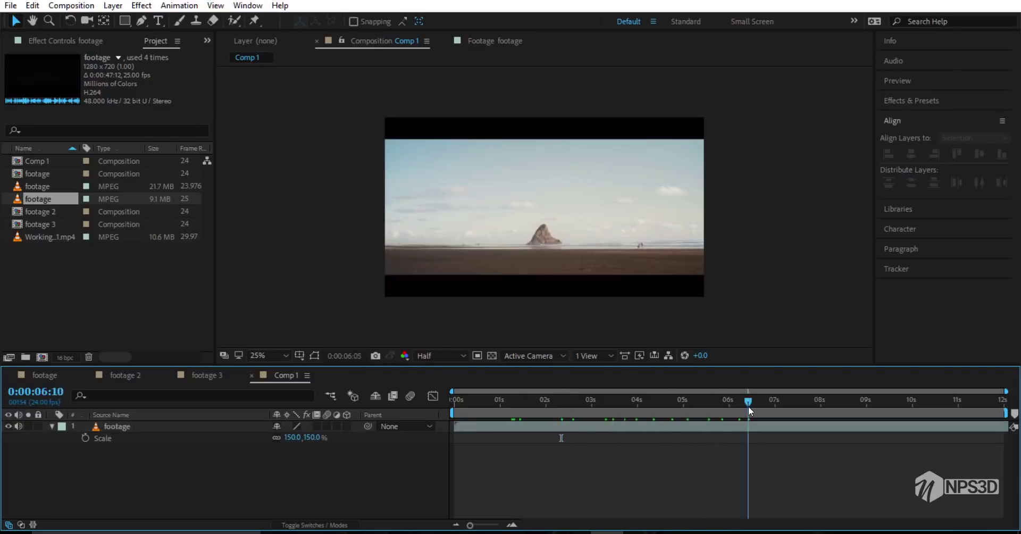
scroll(565, 242, up, 2)
scroll(564, 241, down, 2)
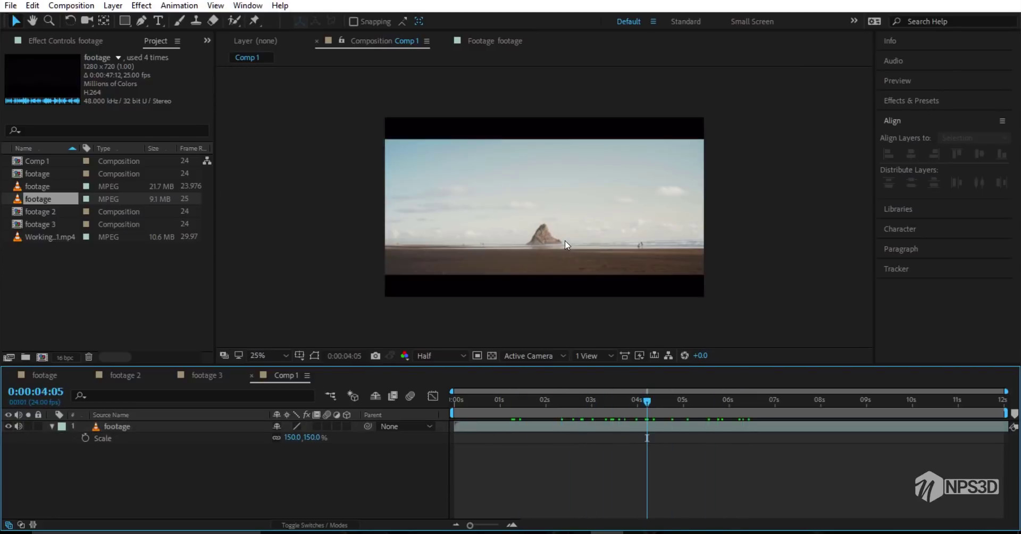
scroll(565, 241, up, 2)
Show title/action safe guides and type 'Nature' as a new text layer above the rock.
click(159, 21)
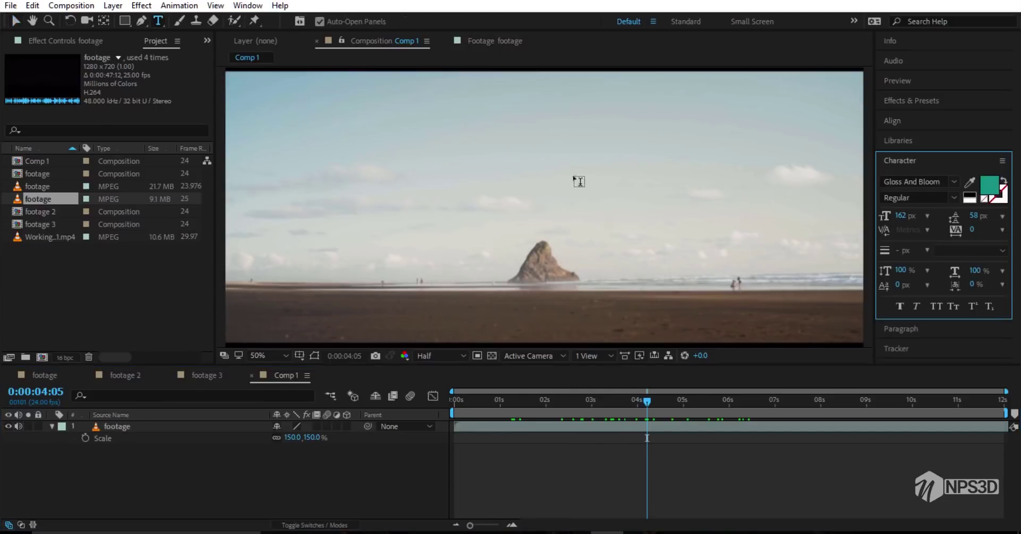
click(299, 356)
click(346, 371)
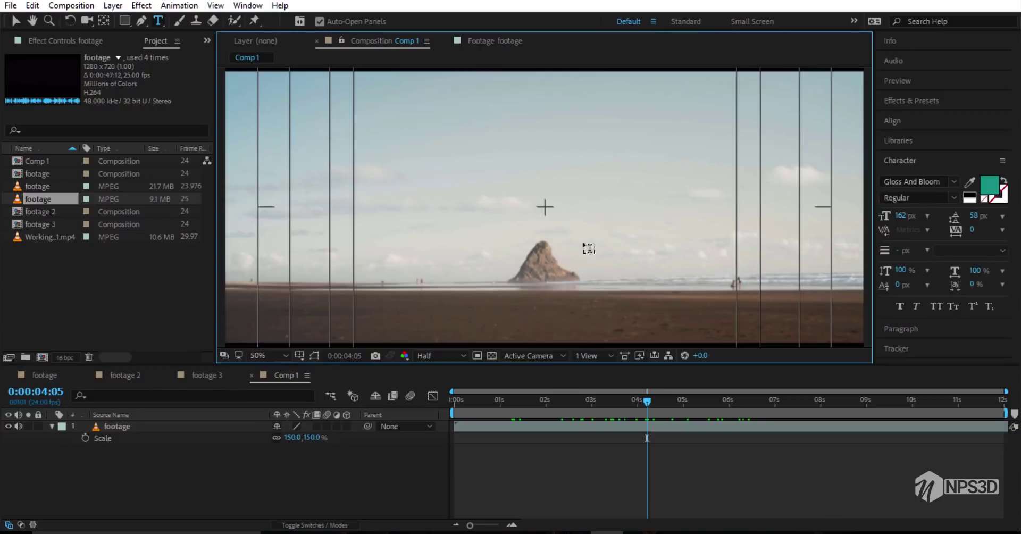
click(528, 223)
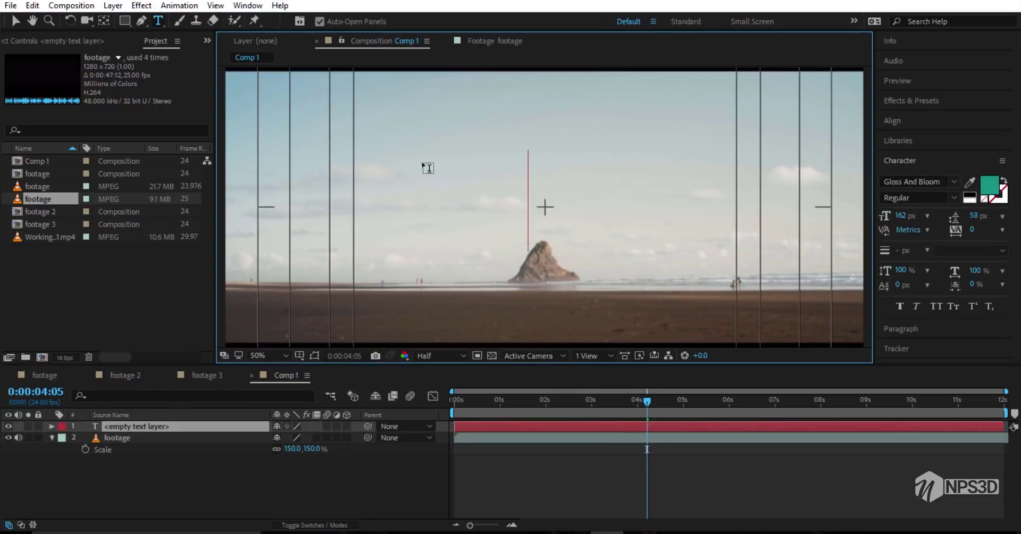
text(ma)
key(BackSpace)
key(BackSpace)
text(NAture)
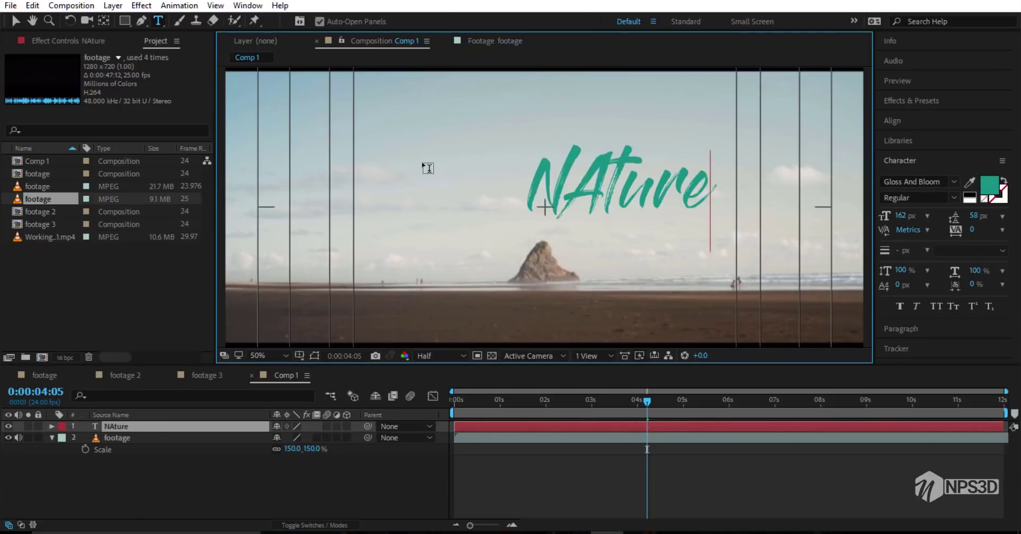
key(ctrl+a)
text(Nature)
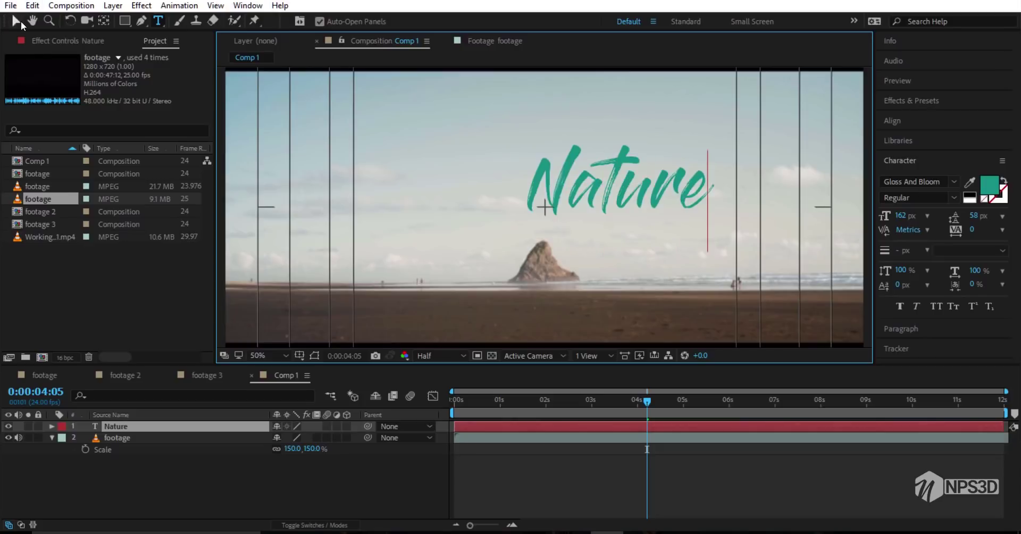
Centre the Nature title horizontally in the composition.
click(15, 21)
drag(572, 201, 549, 206)
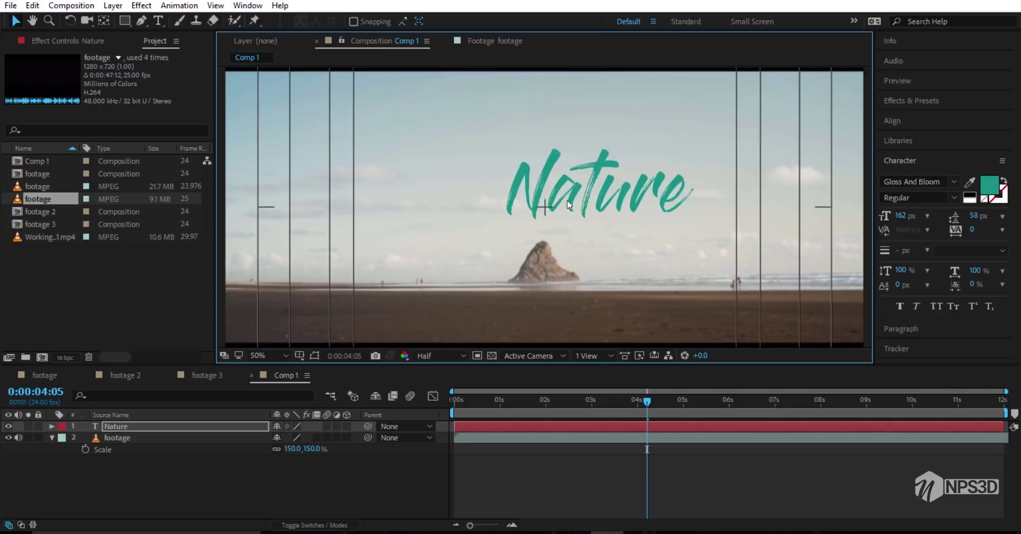
click(893, 120)
click(911, 154)
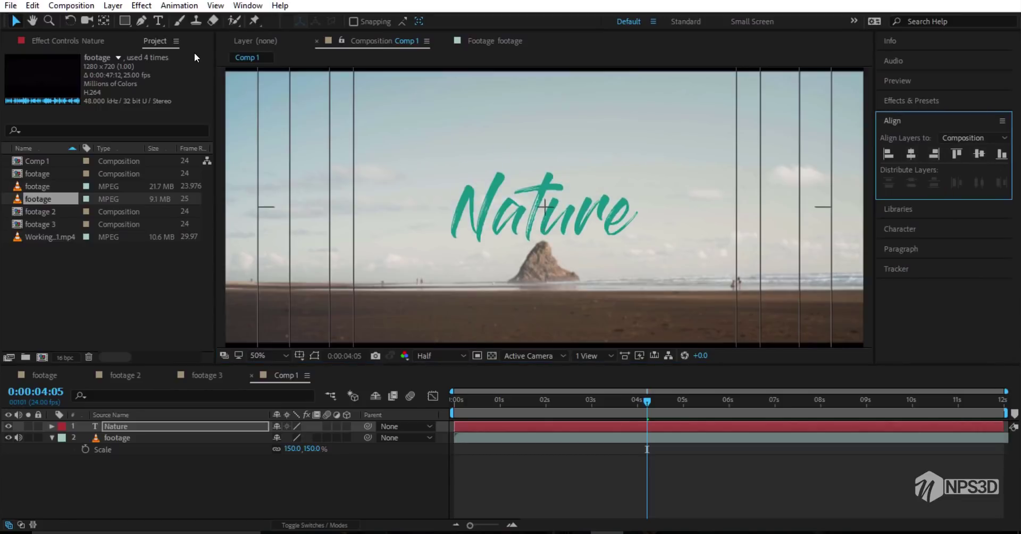
Restyle the Nature text with a pure white fill and no outline.
click(158, 20)
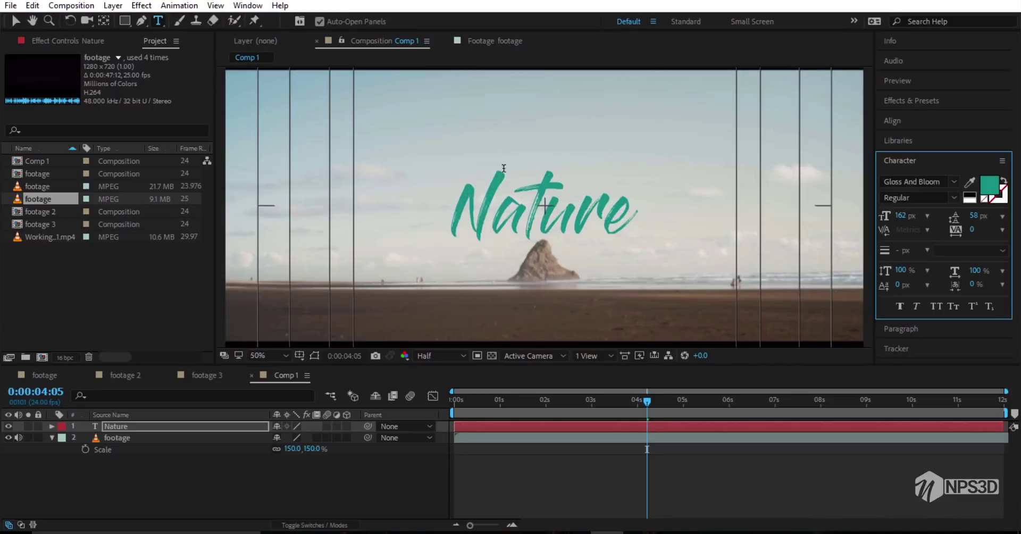
double_click(504, 168)
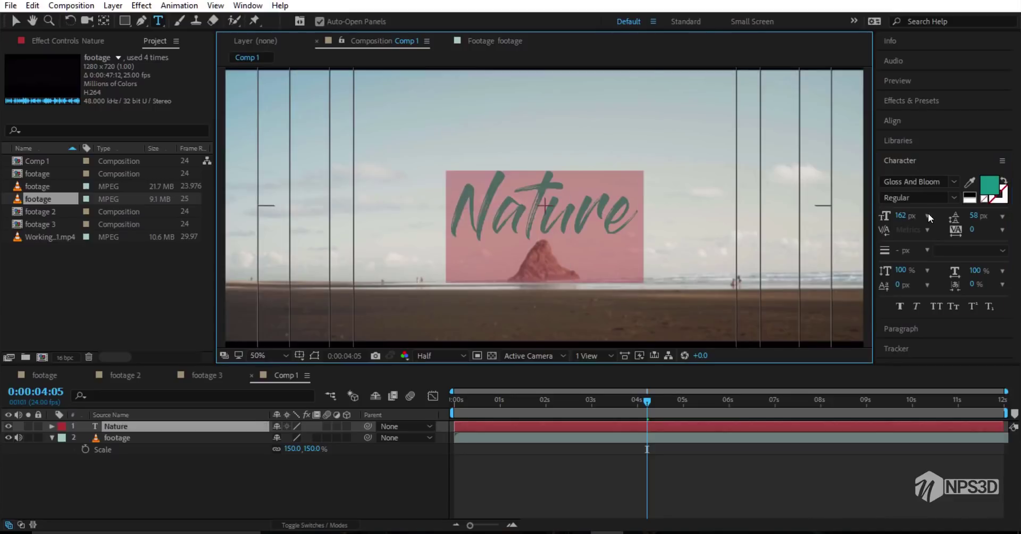
click(993, 192)
click(969, 198)
click(781, 154)
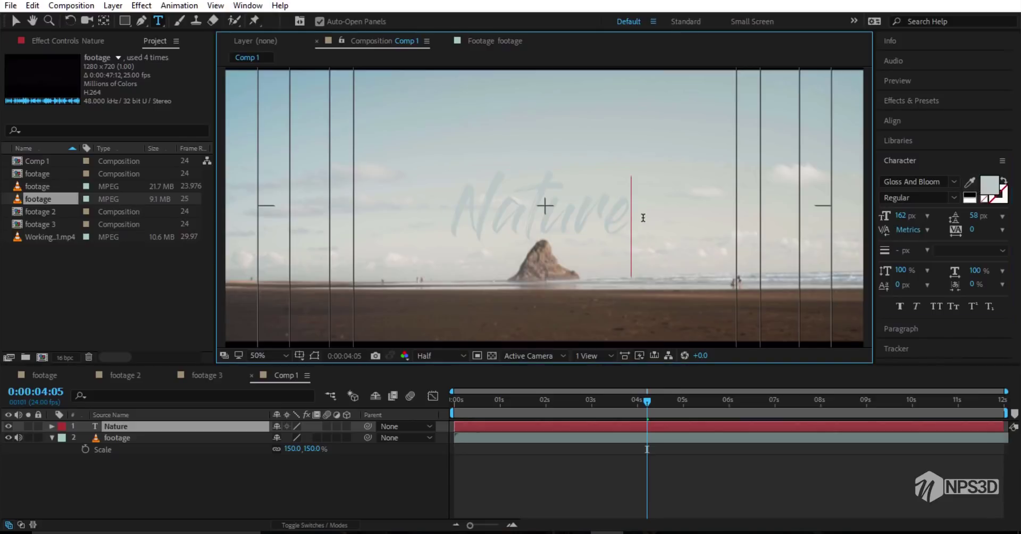
click(969, 182)
click(795, 152)
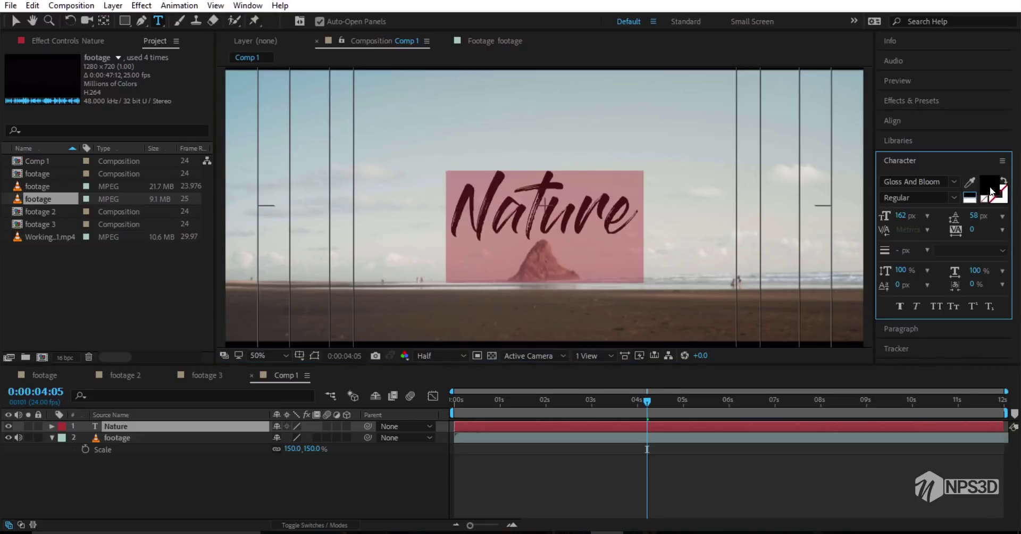
drag(98, 39, 72, 5)
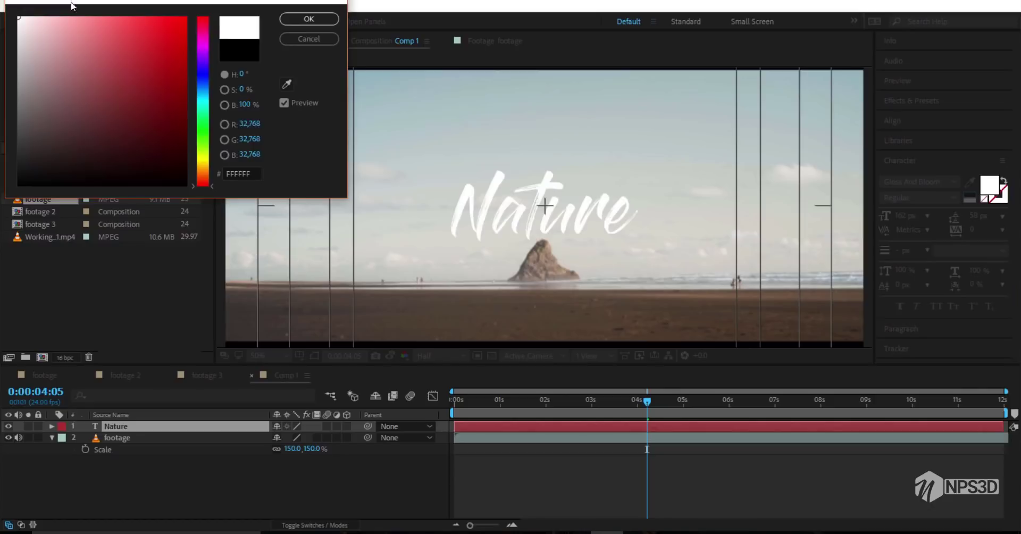
click(309, 19)
click(638, 210)
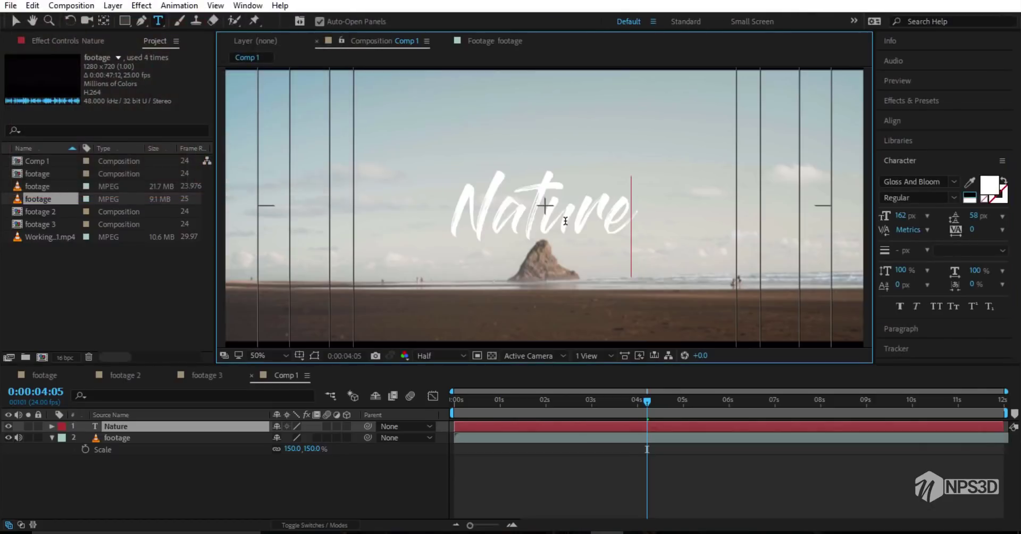
scroll(565, 221, up, 2)
With the Pen tool, start the mask path at the N's foot and curve it to the N's top.
click(222, 425)
click(142, 20)
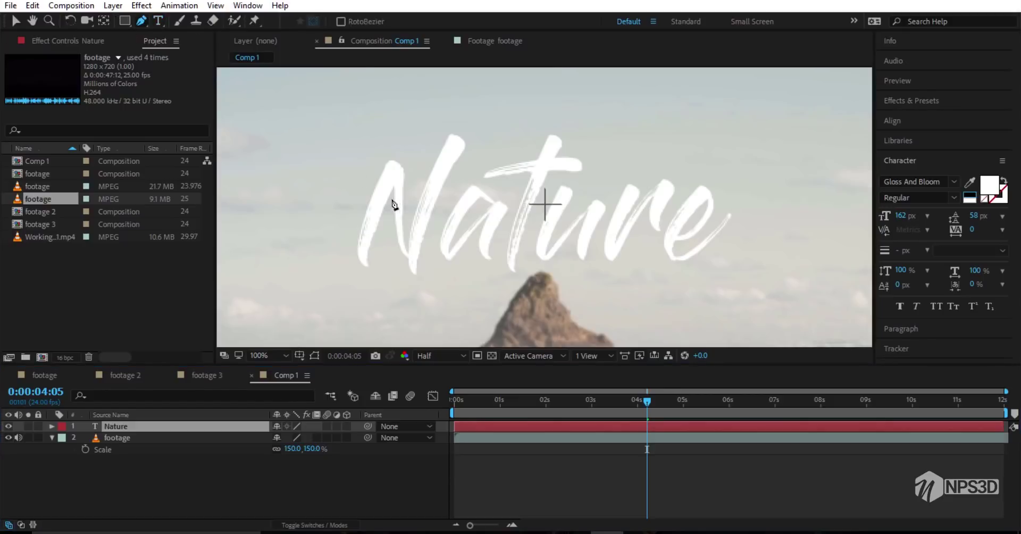
scroll(394, 206, up, 1)
scroll(424, 200, up, 1)
scroll(477, 196, down, 2)
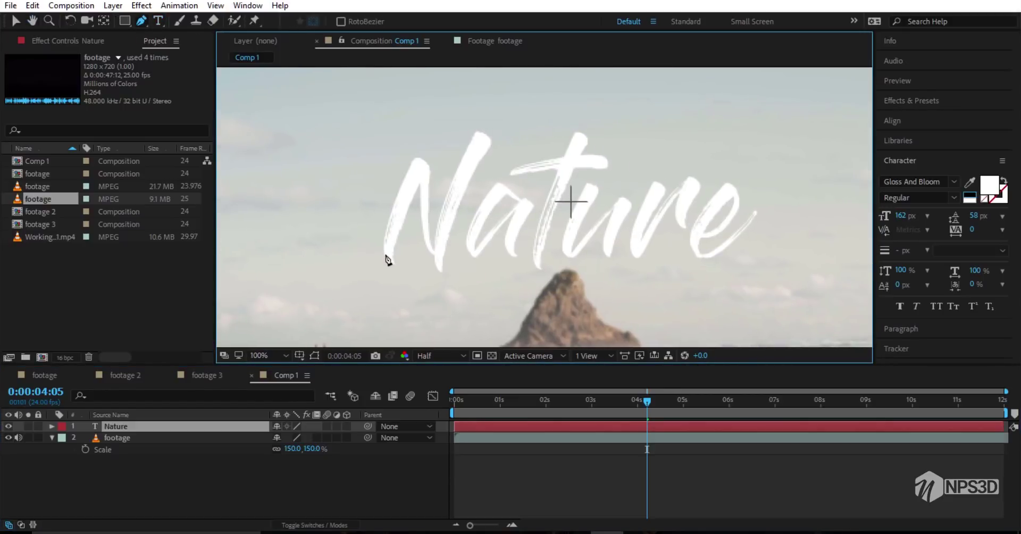
scroll(426, 245, up, 1)
scroll(452, 231, up, 1)
scroll(466, 229, down, 2)
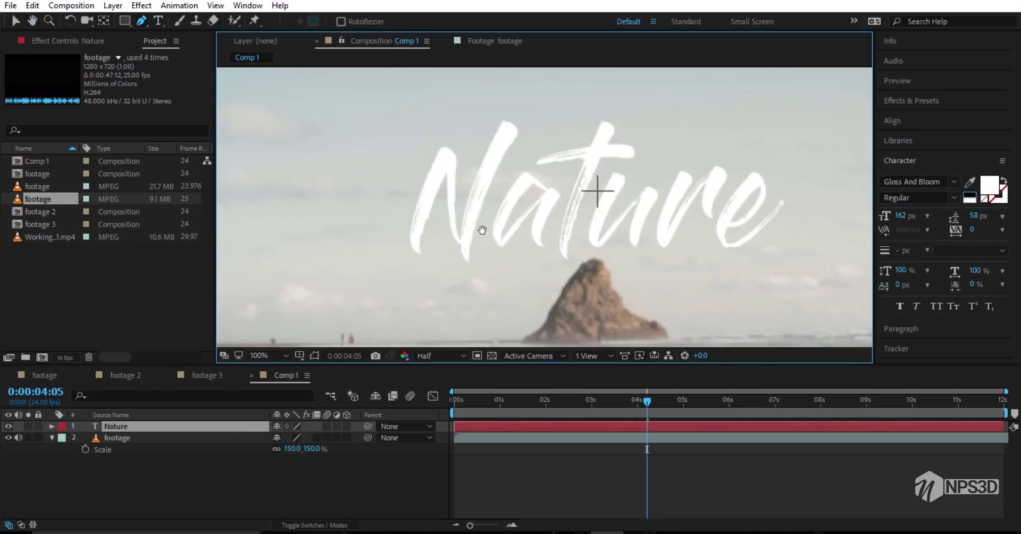
scroll(418, 240, up, 1)
scroll(417, 238, down, 1)
scroll(452, 237, up, 1)
scroll(450, 237, down, 1)
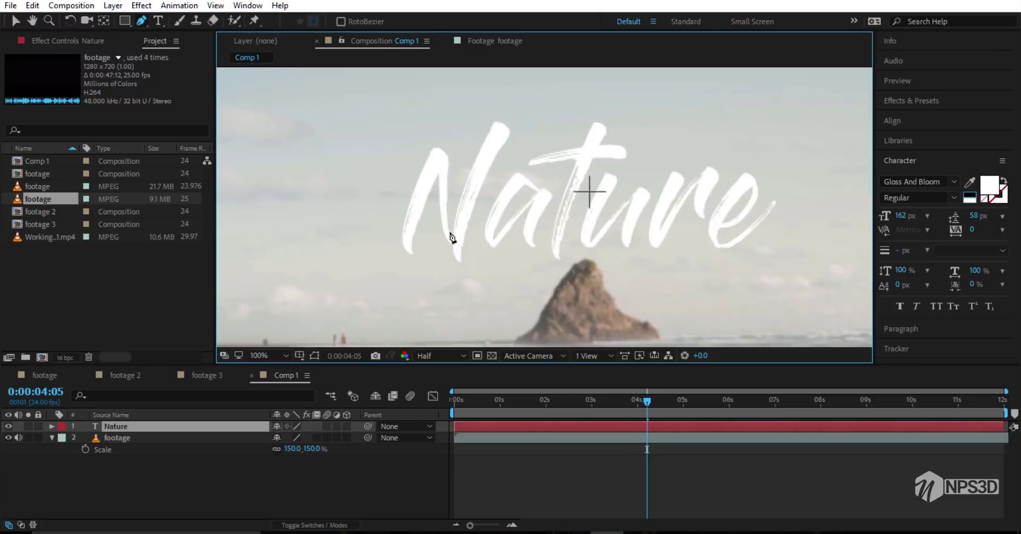
click(410, 258)
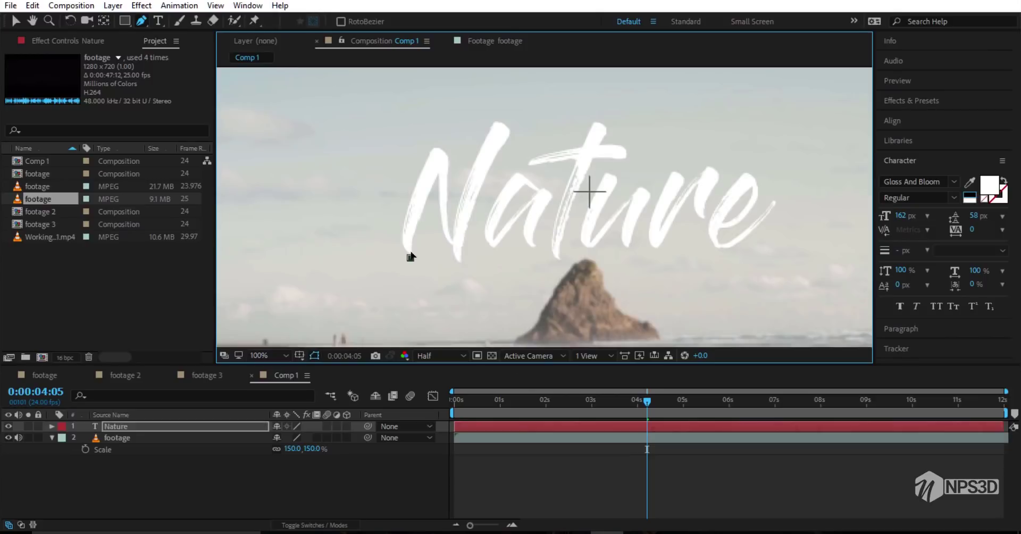
click(406, 240)
click(409, 223)
click(413, 206)
drag(438, 155, 441, 147)
Trace the N's right stroke and top-right tip, then curve down into the a.
click(444, 198)
click(453, 241)
click(459, 257)
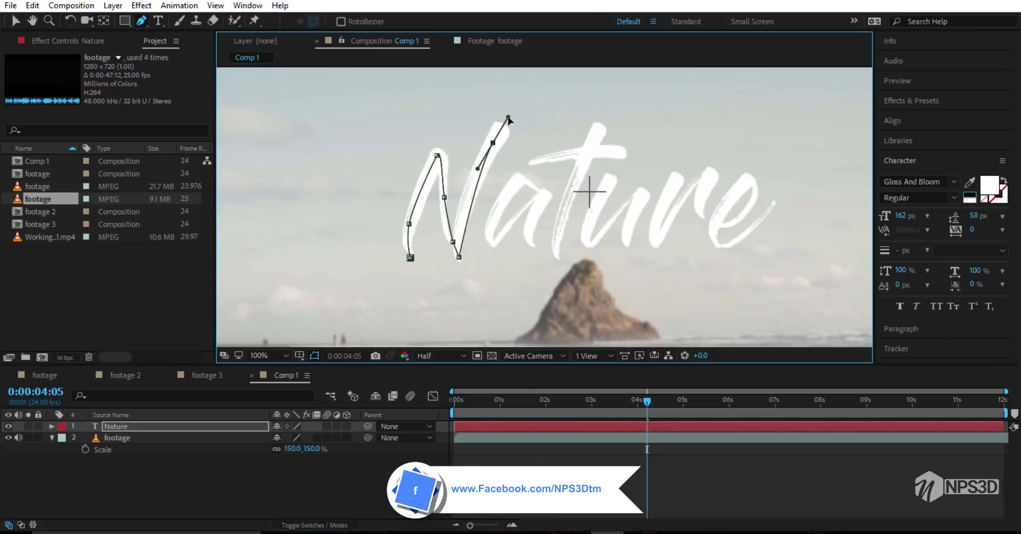
drag(502, 129, 522, 107)
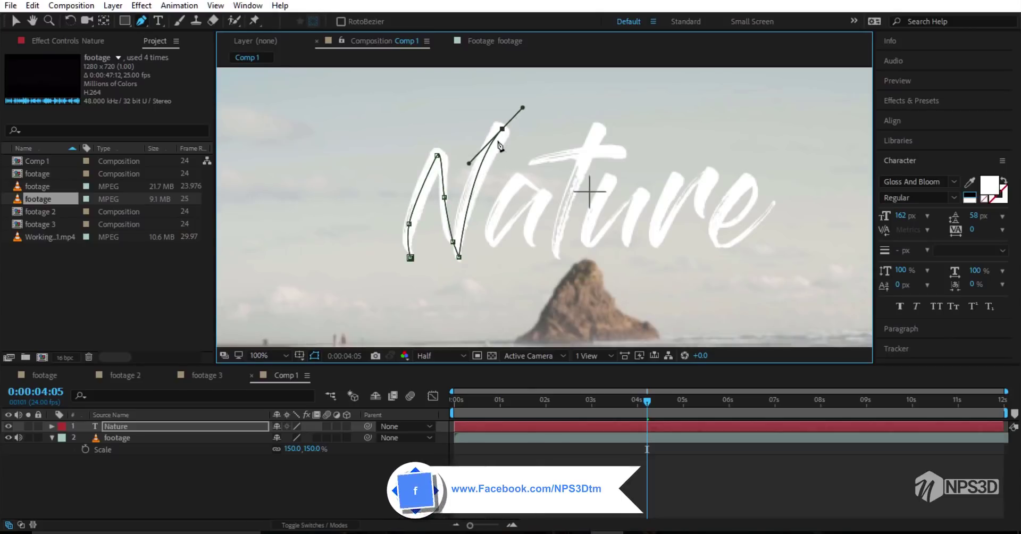
drag(533, 186, 512, 181)
key(ctrl+z)
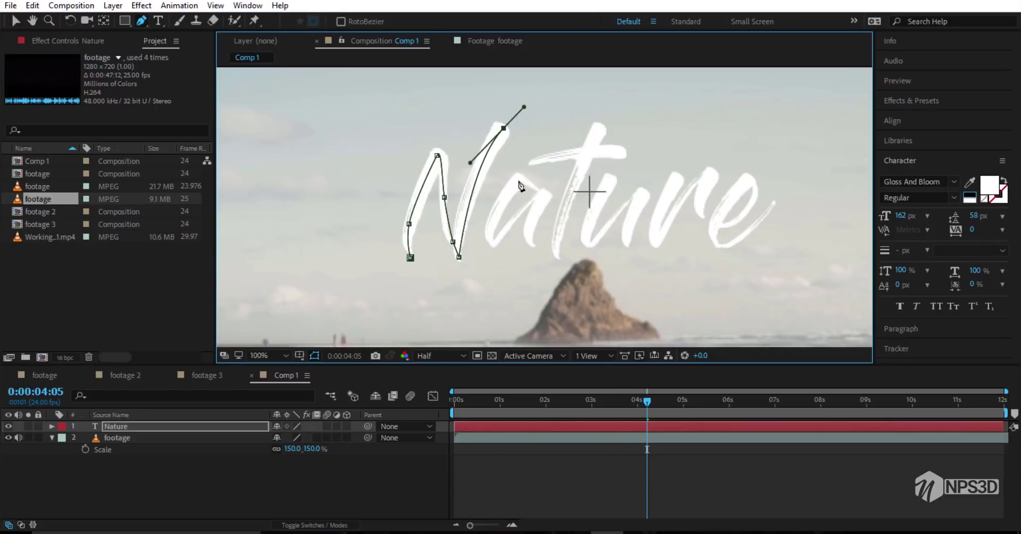
click(534, 186)
drag(524, 112, 509, 187)
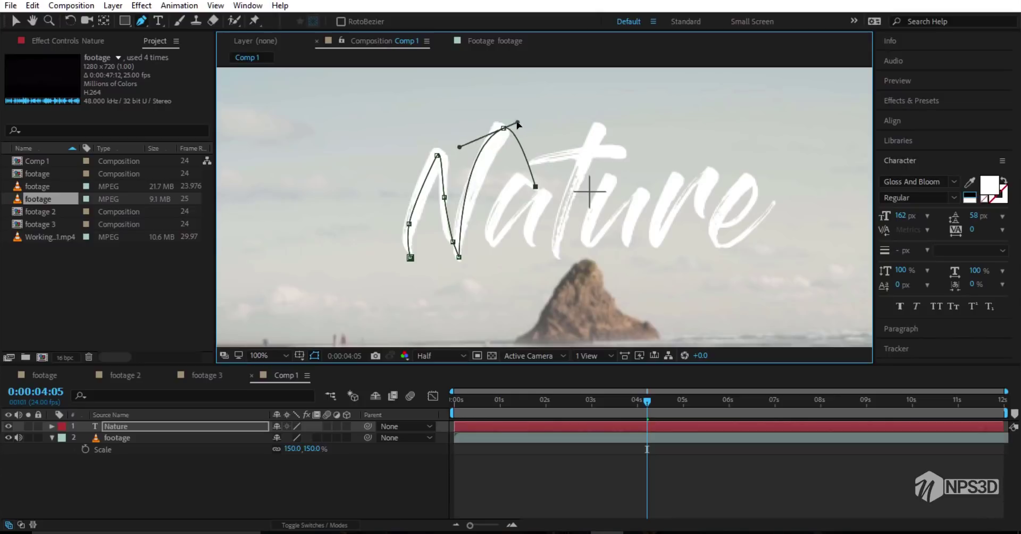
Trace around the a and its tail, then up toward the t.
click(500, 196)
click(486, 229)
click(494, 243)
click(517, 217)
click(539, 197)
click(531, 238)
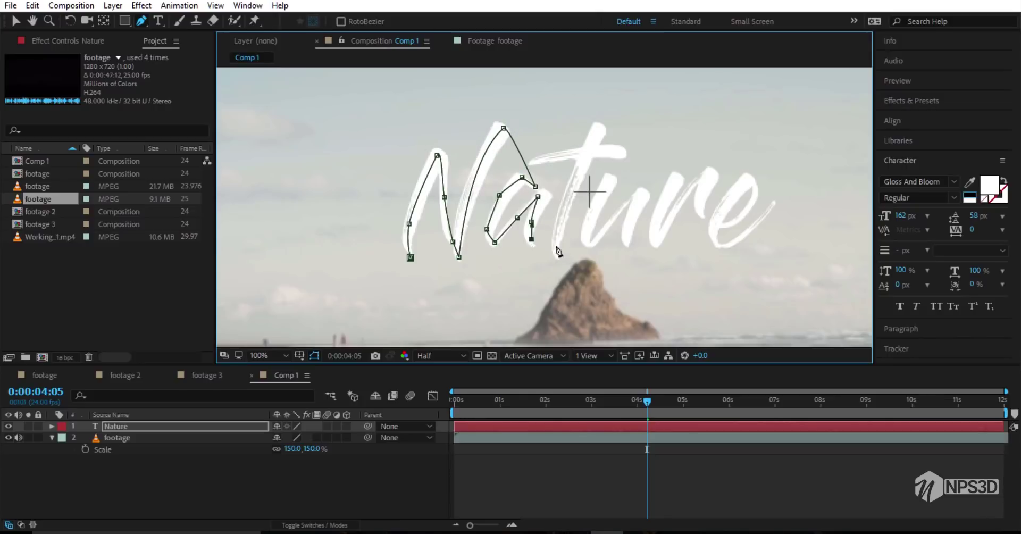
click(556, 252)
click(564, 207)
click(580, 157)
click(540, 158)
click(598, 126)
key(ctrl+z)
Trace the small loop atop the t and down its stem.
click(589, 148)
click(598, 130)
click(616, 153)
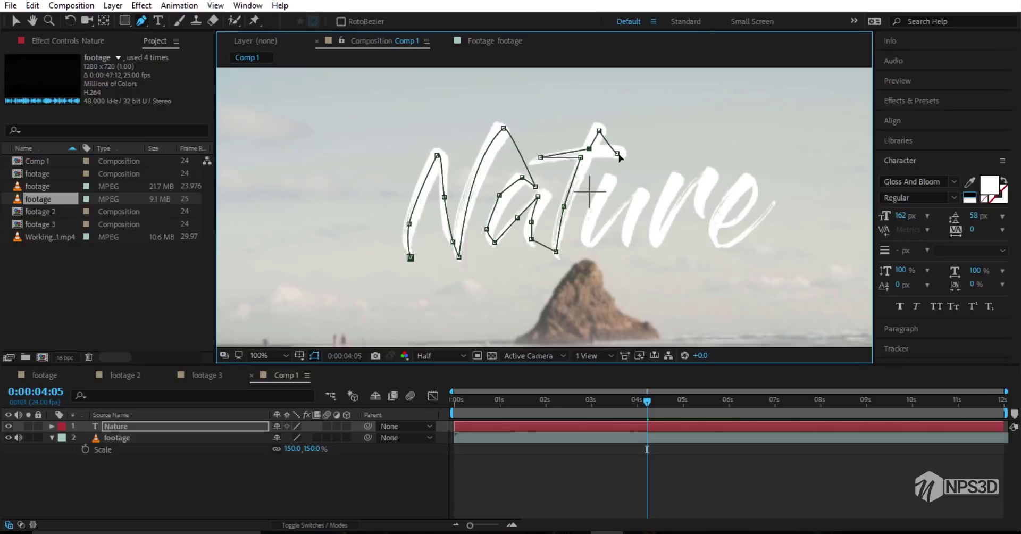
click(619, 152)
click(588, 157)
click(578, 177)
click(596, 206)
click(586, 240)
Continue the mask path along the u and the r.
click(594, 242)
click(617, 212)
click(638, 197)
click(627, 240)
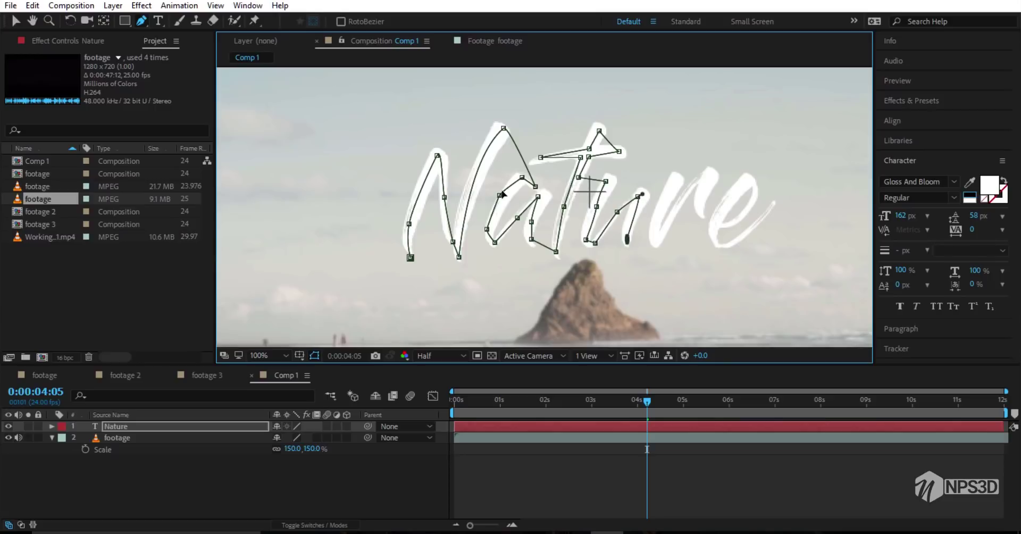
click(675, 176)
click(656, 220)
click(654, 236)
click(678, 202)
Finish the path through the e's loop and around its bottom to the tail.
click(704, 178)
drag(703, 203, 703, 210)
click(716, 219)
click(730, 225)
click(750, 203)
click(755, 186)
click(747, 175)
click(713, 234)
click(754, 226)
click(773, 206)
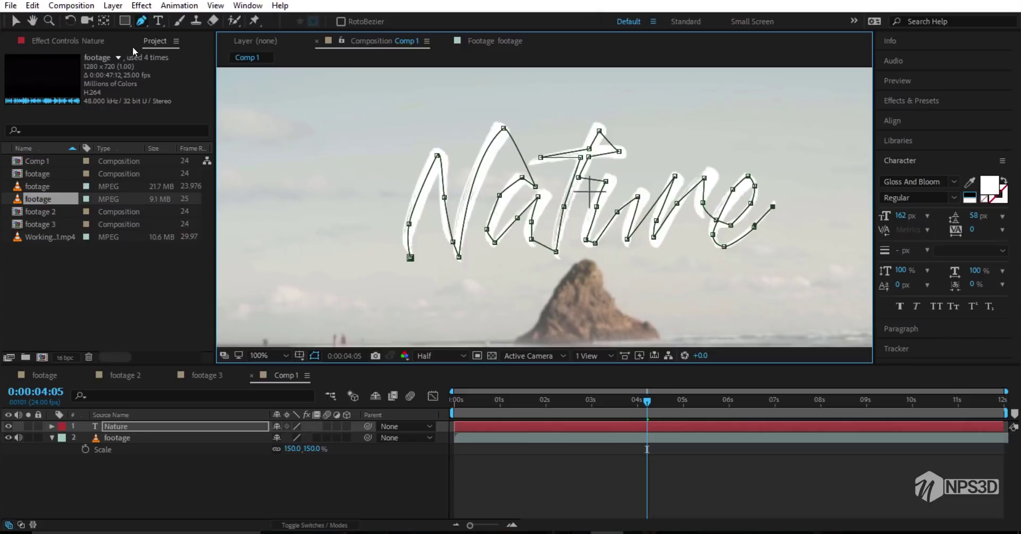
Apply the Stroke effect to the Nature layer.
click(89, 42)
click(161, 427)
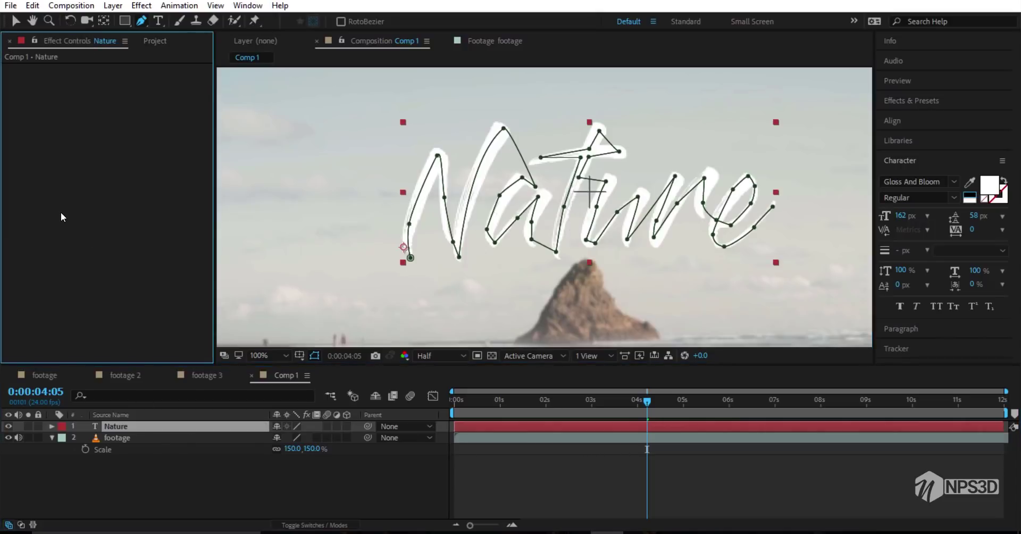
key(ctrl+space)
text(s)
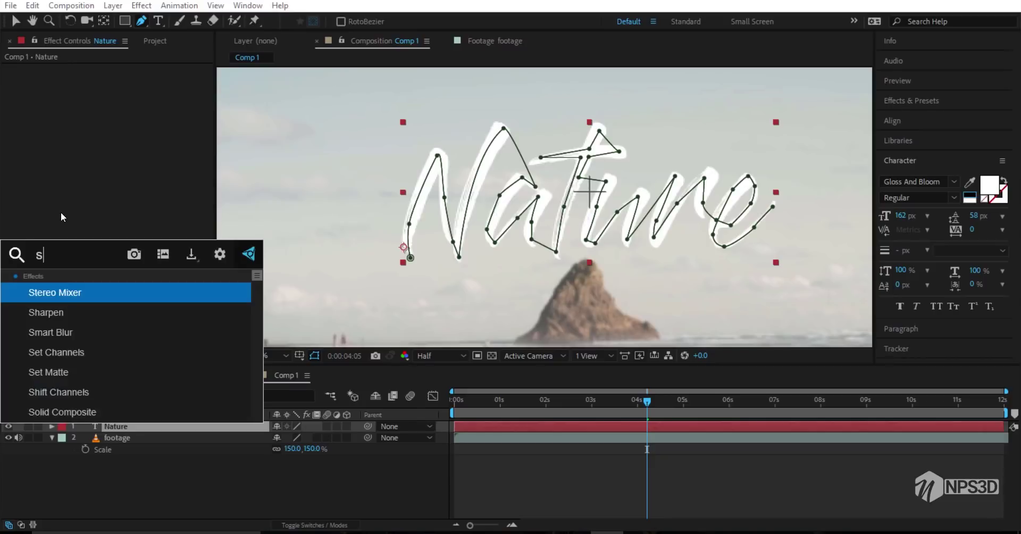
text(tro)
click(40, 293)
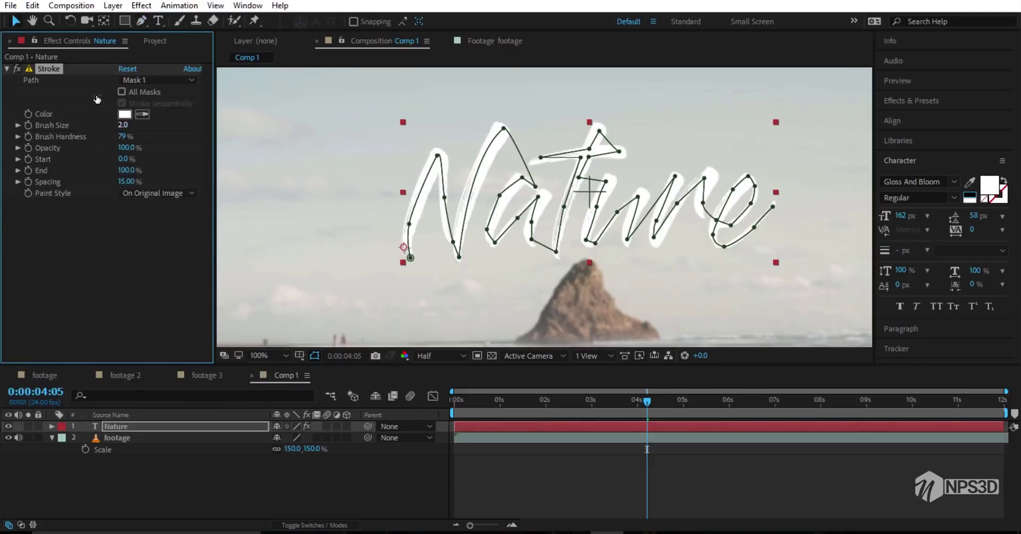
Set Stroke brush size to about 14.8 and paint style to Reveal Original Image.
drag(123, 124, 173, 114)
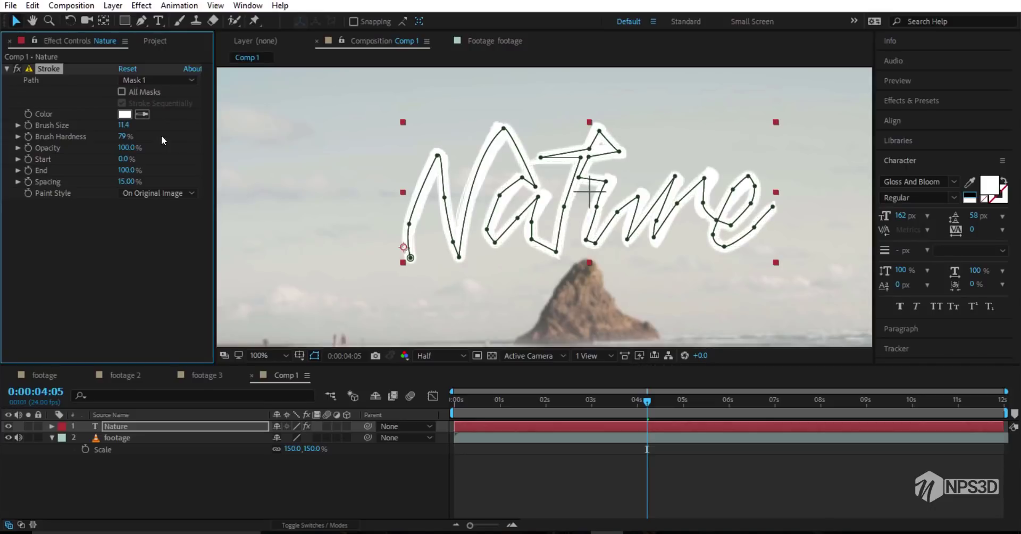
drag(151, 118, 141, 123)
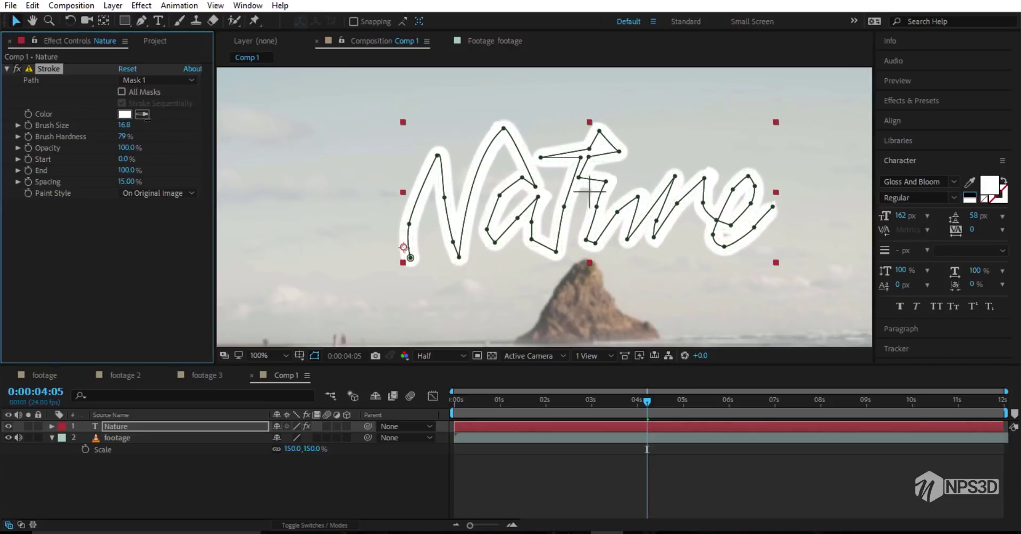
click(142, 195)
click(157, 243)
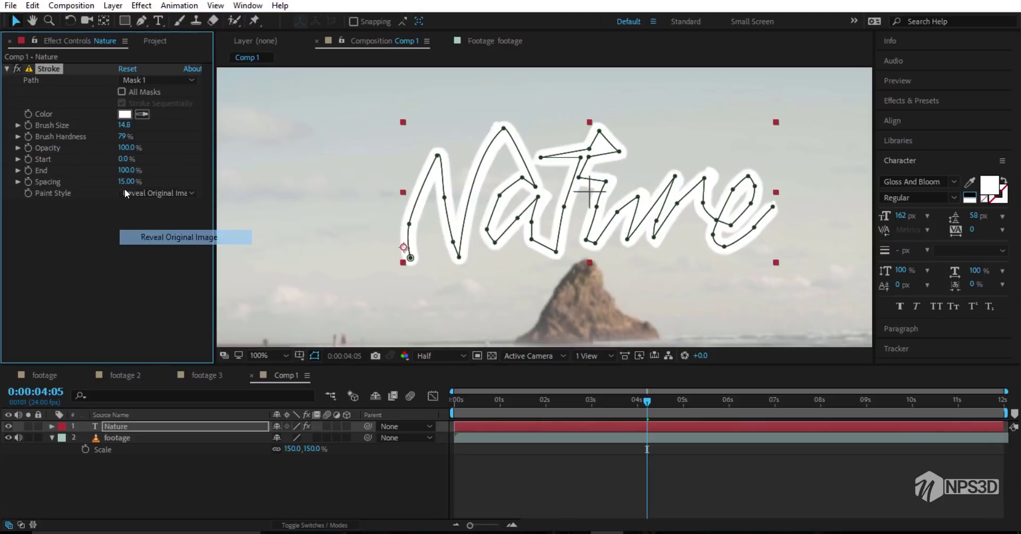
click(205, 455)
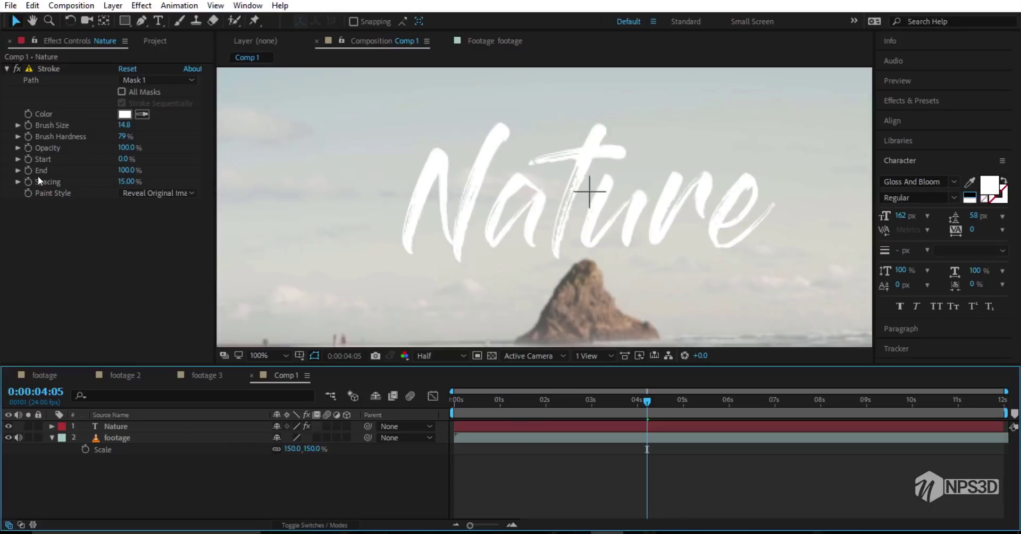
Set the Stroke End to 0% so the lettering is hidden.
click(33, 134)
click(126, 170)
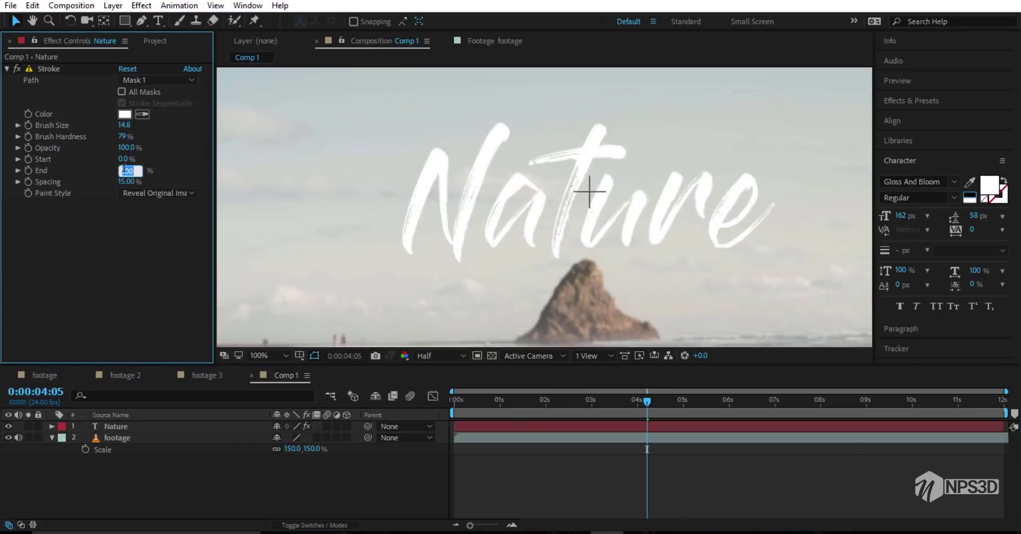
text(0)
key(Return)
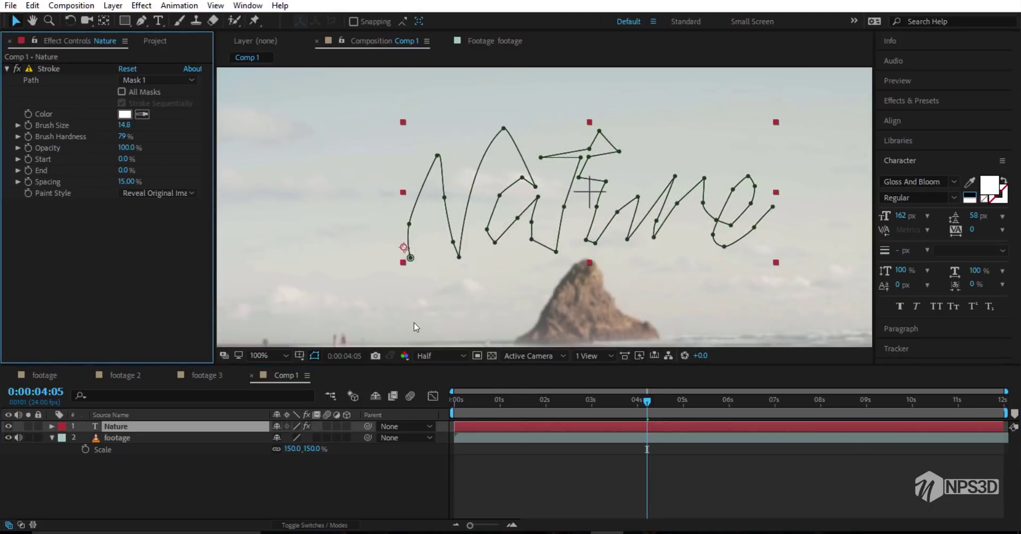
Keyframe the stroke's Start from 0% at 0:00:01:23 to about 99% at three seconds.
mouse_move(518, 401)
mouse_down()
mouse_move(566, 403)
mouse_move(457, 403)
mouse_move(526, 402)
mouse_up()
key(comma)
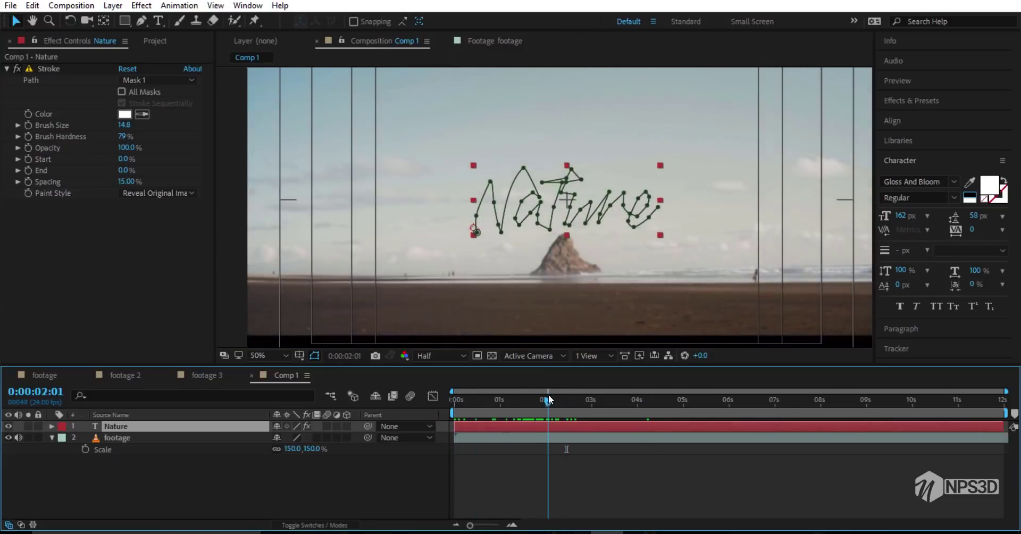
drag(545, 400, 544, 399)
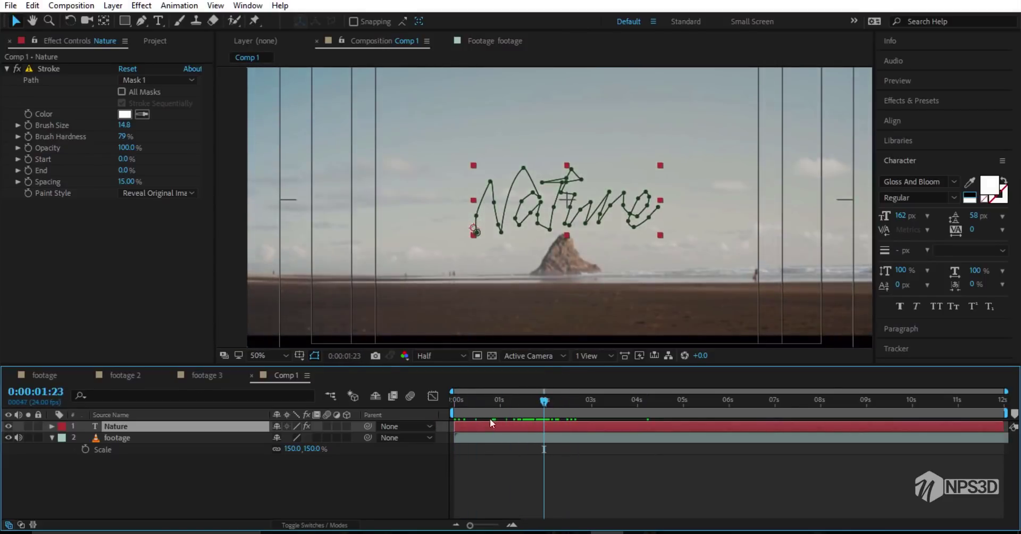
click(30, 159)
drag(549, 401, 614, 400)
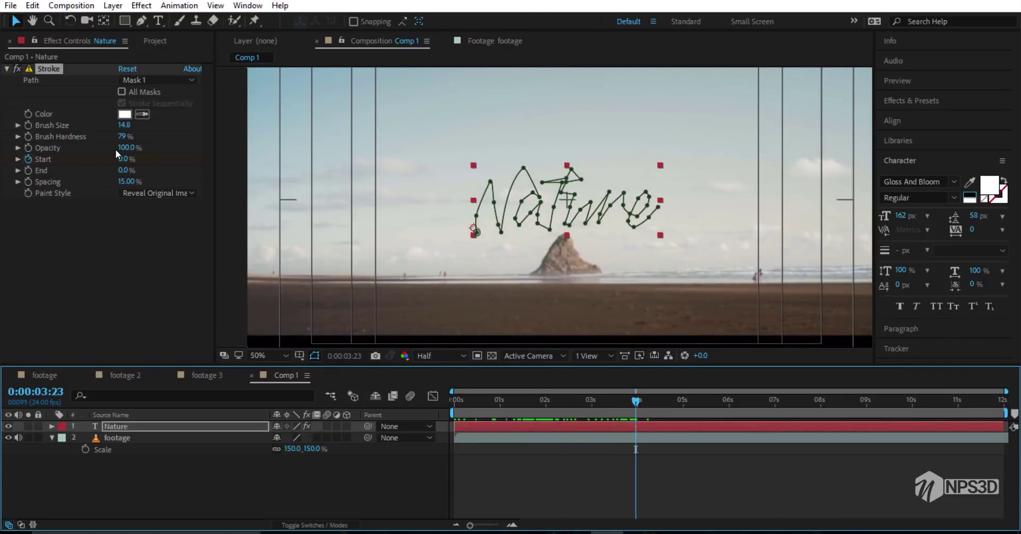
drag(126, 162, 422, 122)
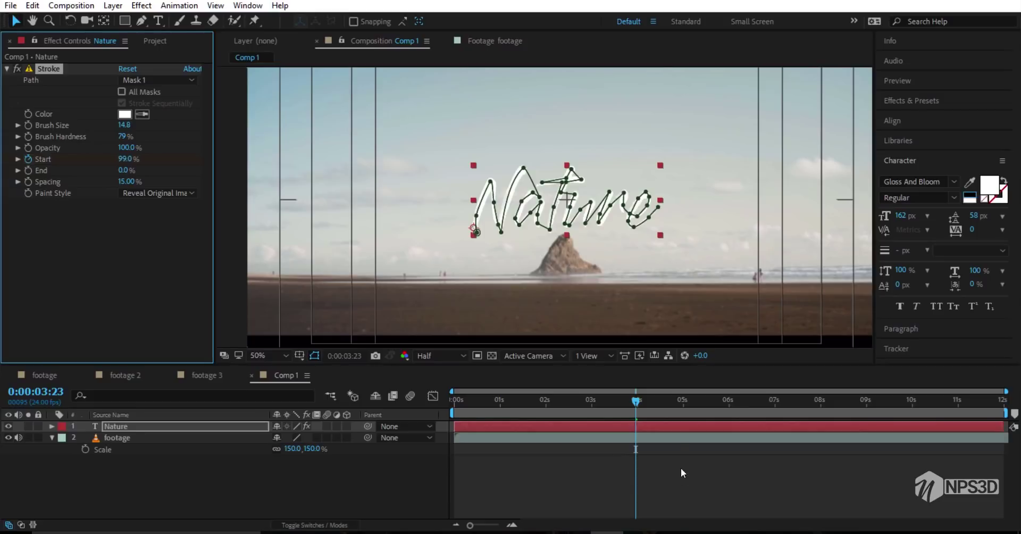
Apply Easy Ease to both Start keyframes under the Nature layer.
key(u)
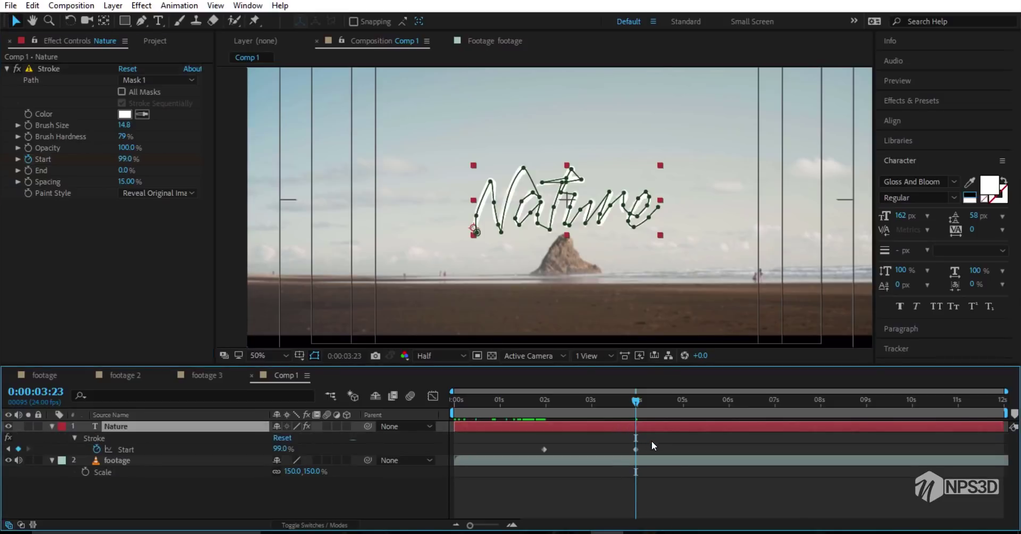
drag(656, 441, 500, 450)
right_click(547, 450)
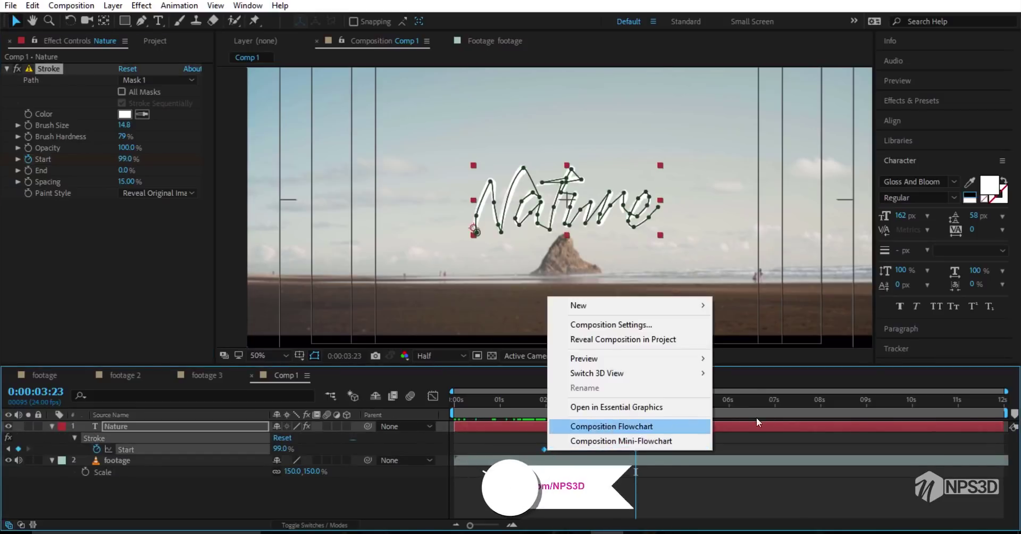
right_click(544, 450)
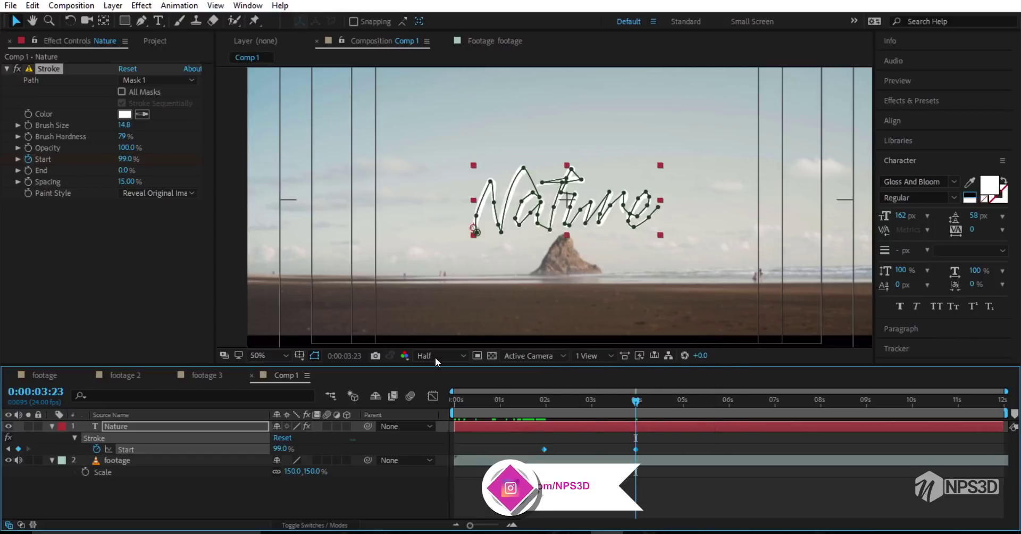
mouse_move(600, 440)
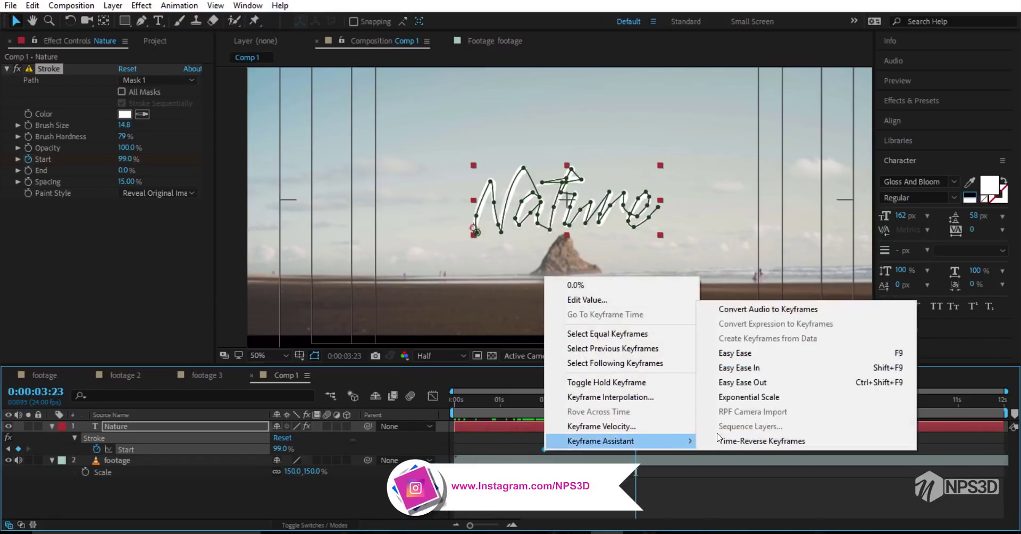
click(767, 357)
Preview the Nature write-on from the first frame, then move the time to 7 seconds.
key(Home)
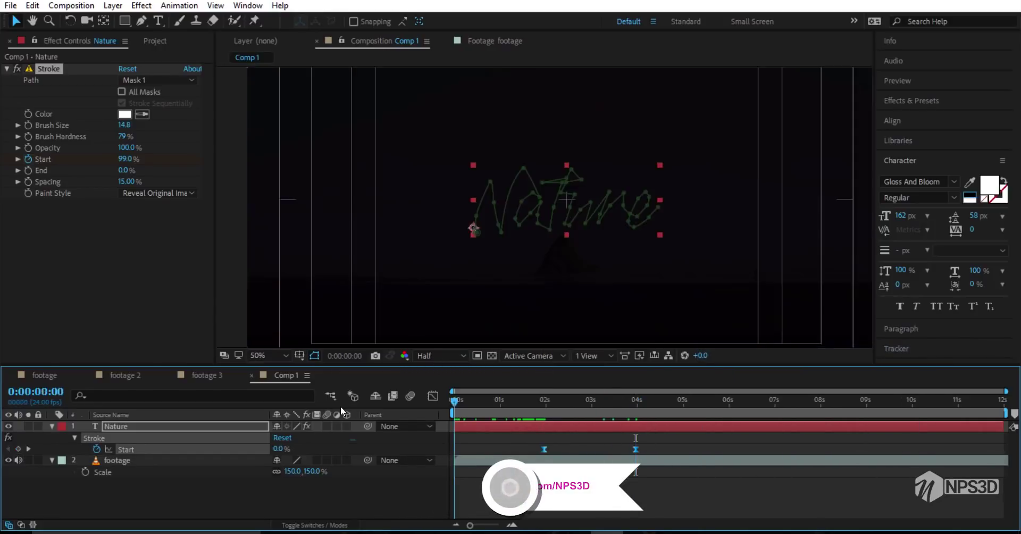
key(space)
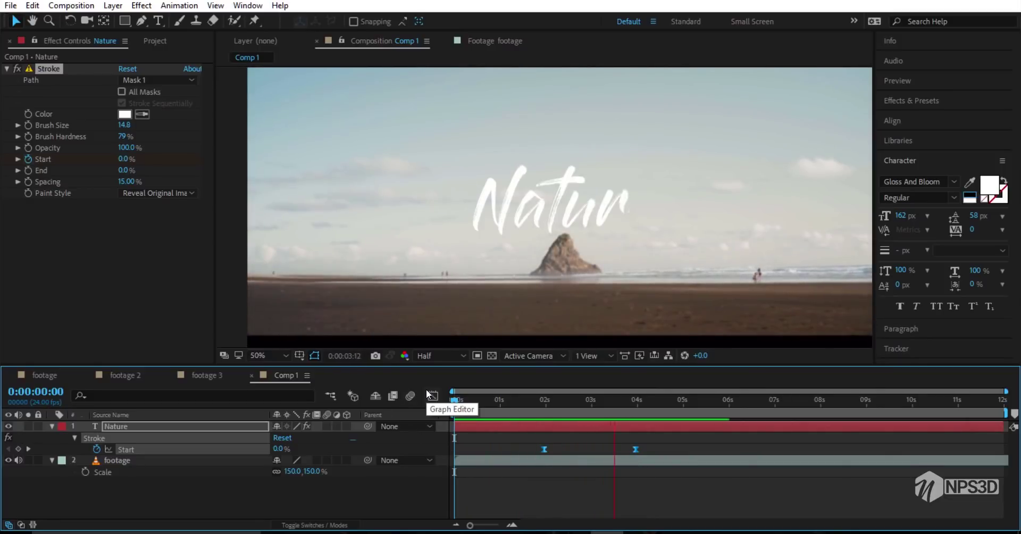
key(space)
key(space)
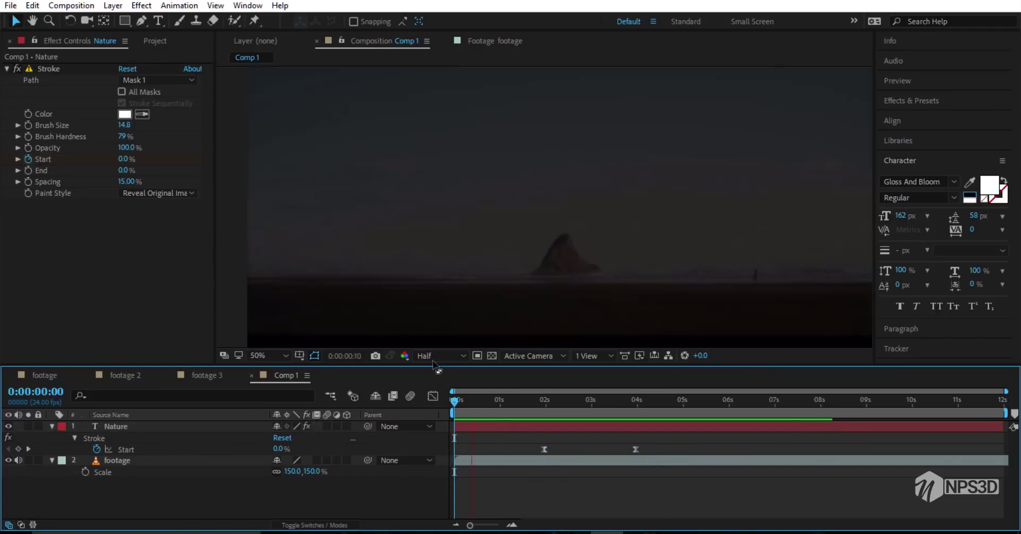
drag(764, 413, 774, 414)
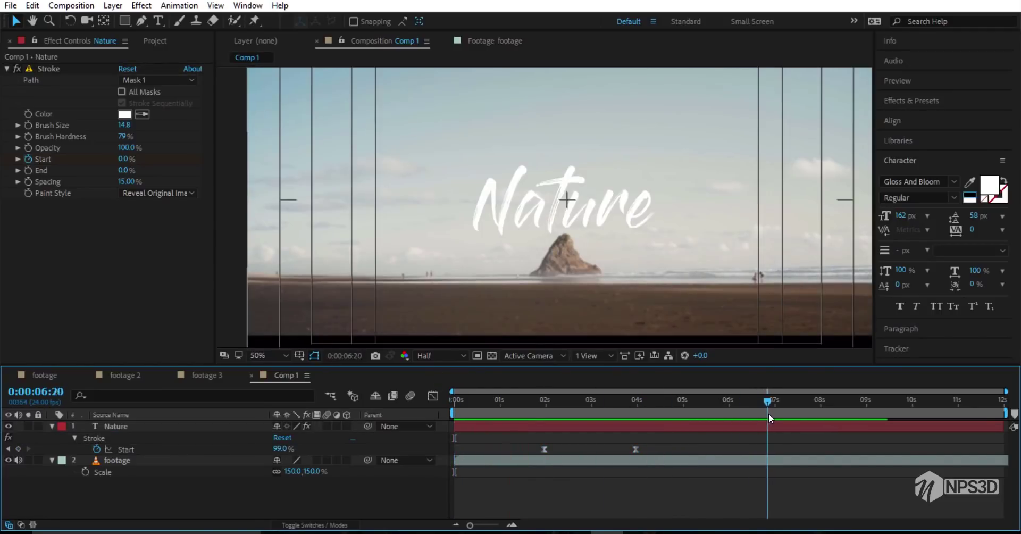
Trim the composition to the 7-second work area and replay it from the start.
right_click(745, 414)
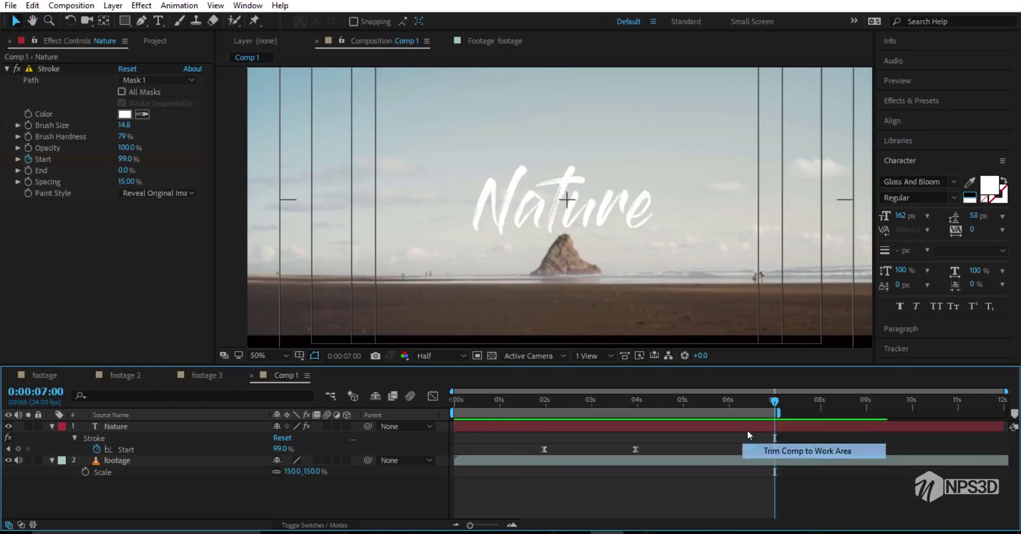
click(798, 450)
key(space)
key(Home)
key(space)
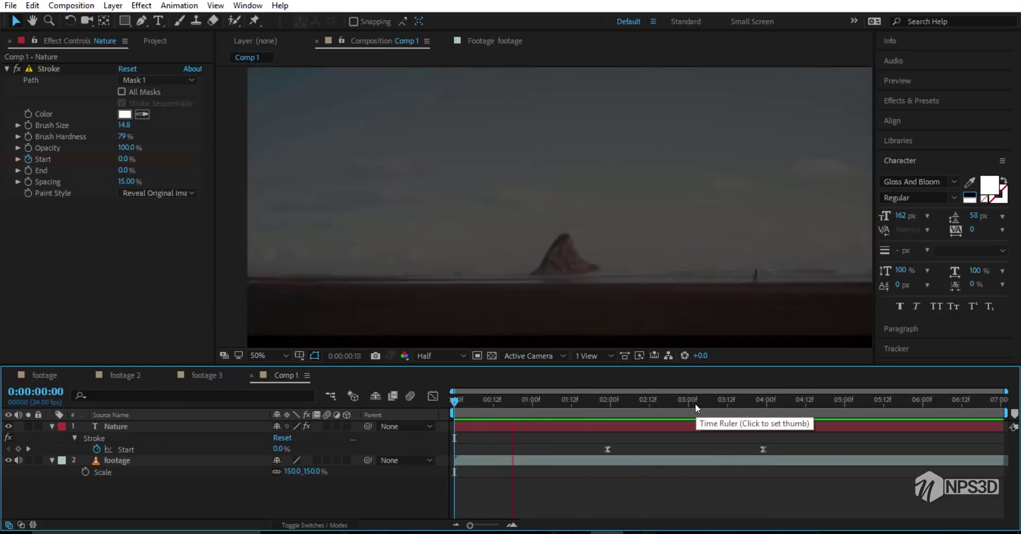
scroll(624, 273, down, 2)
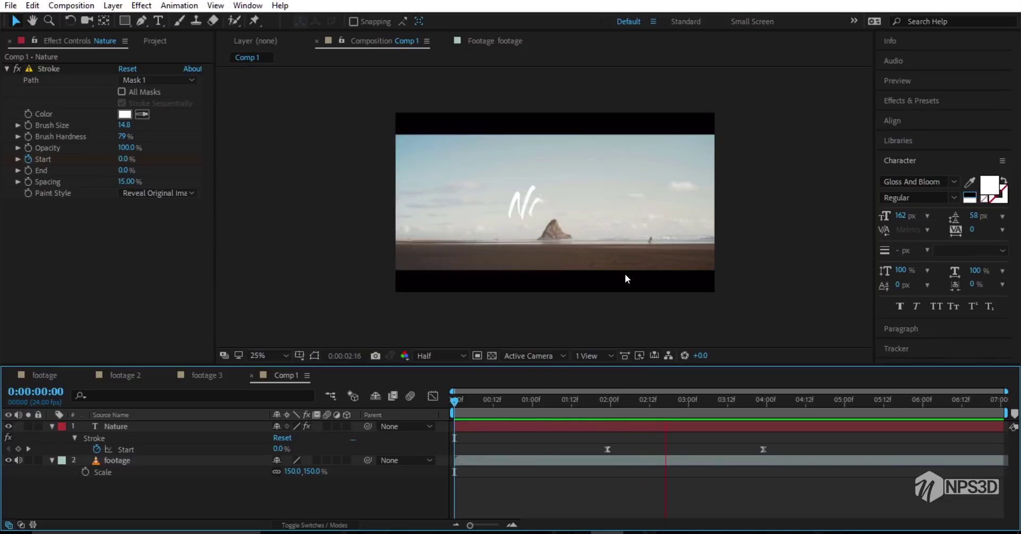
scroll(624, 274, up, 2)
Fit the viewer, scrub to the fully written Nature, view at 100%, and reselect Nature.
click(272, 354)
click(287, 130)
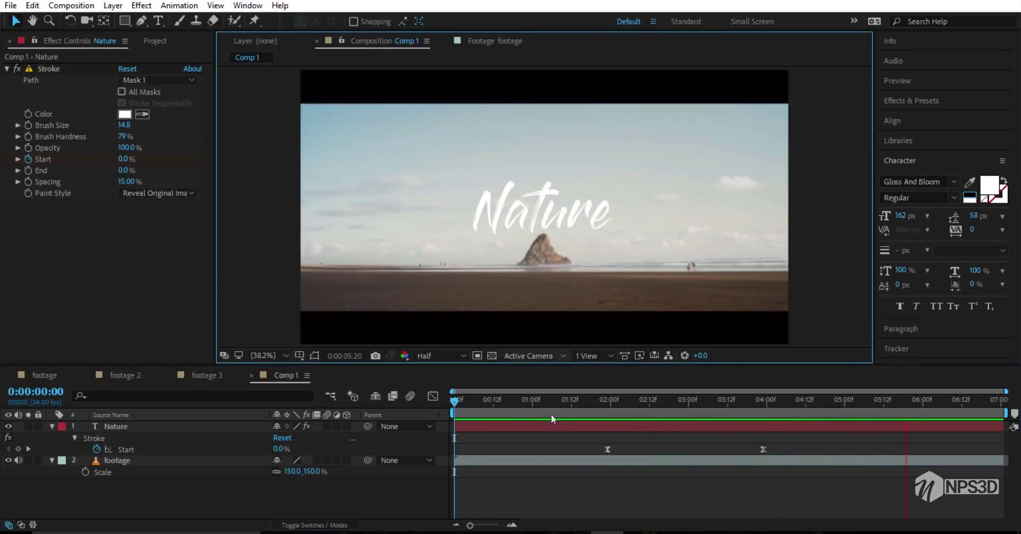
key(apostrophe)
drag(521, 410, 705, 415)
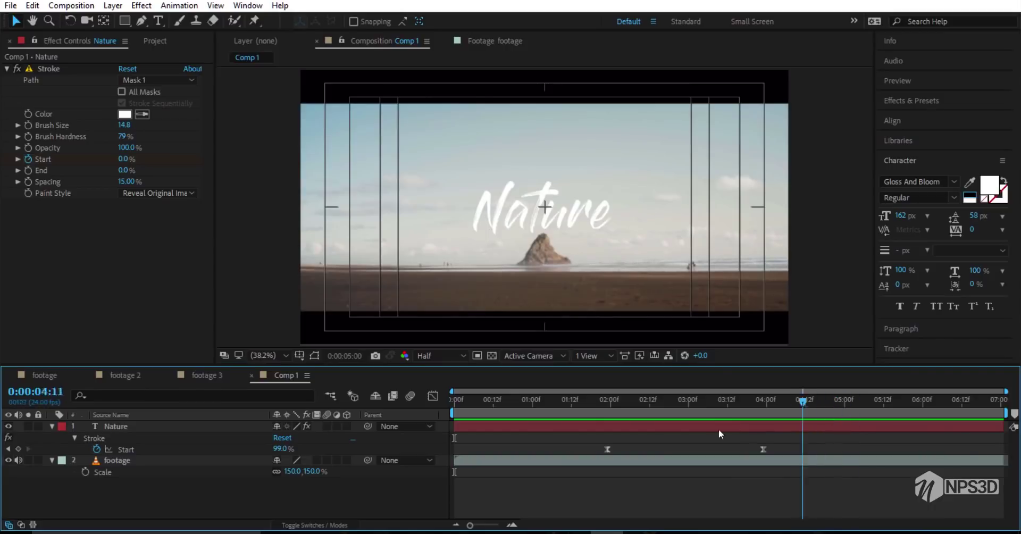
key(space)
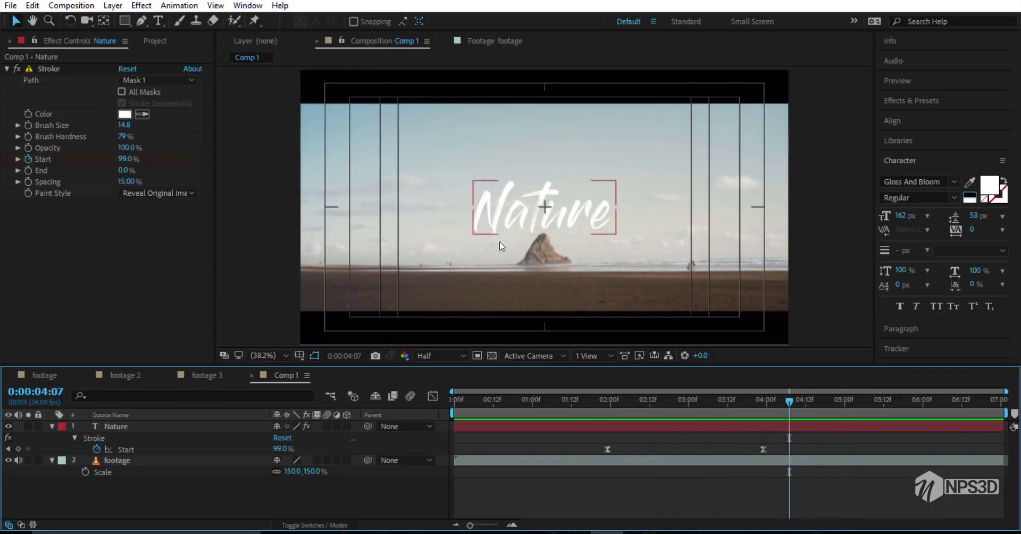
key(slash)
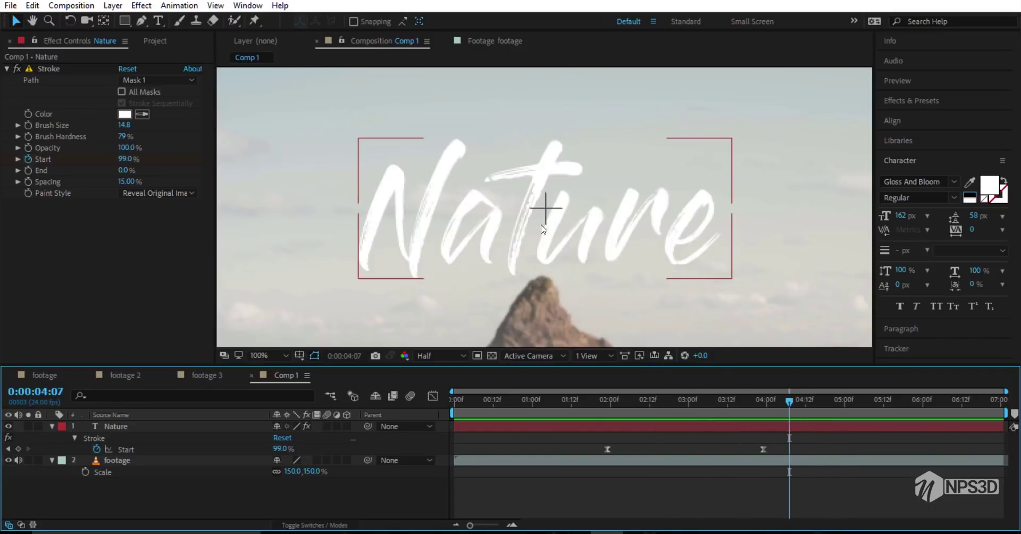
key(F2)
key(ctrl+space)
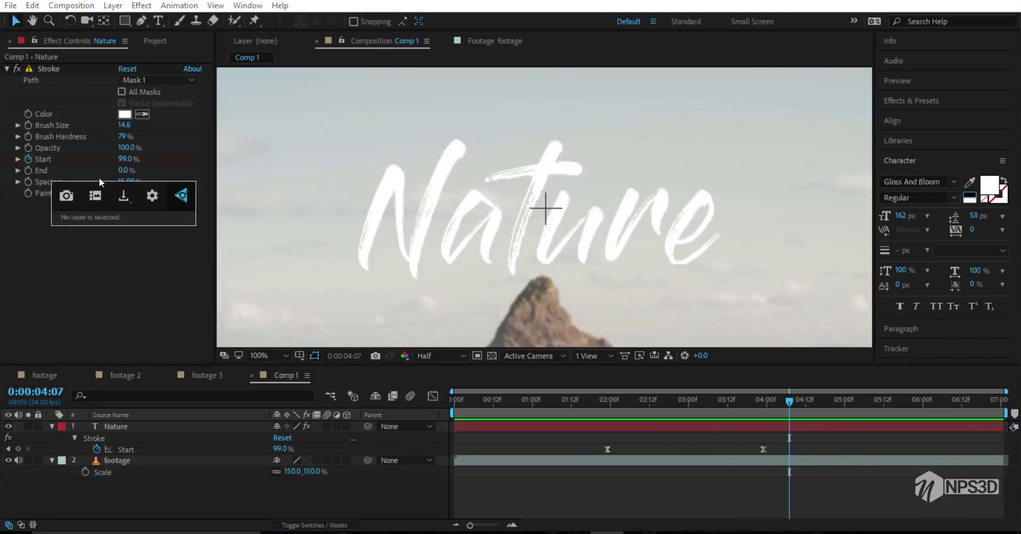
key(ctrl+Down)
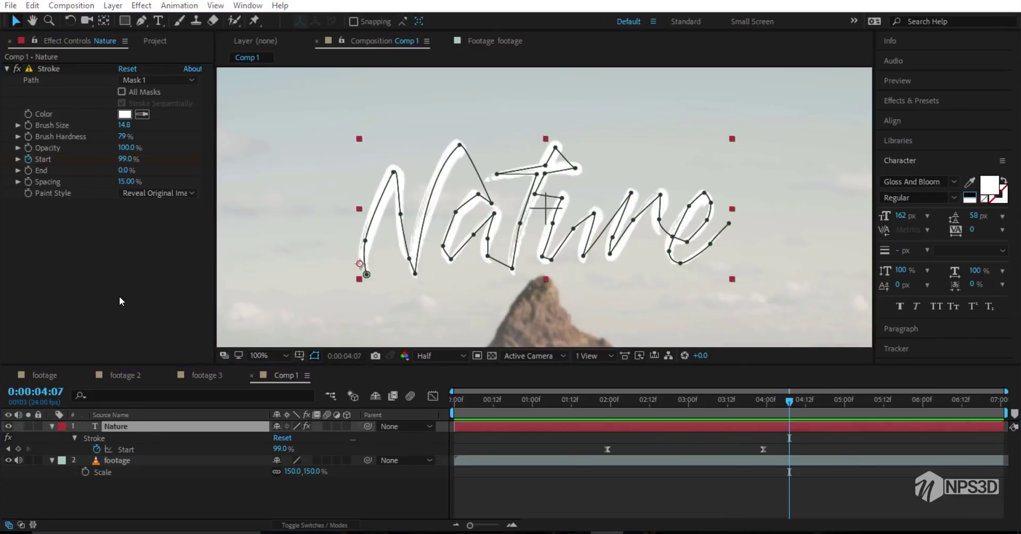
Apply the Gradient Ramp effect to the Nature layer via quick effect search.
key(ctrl+space)
text(ga)
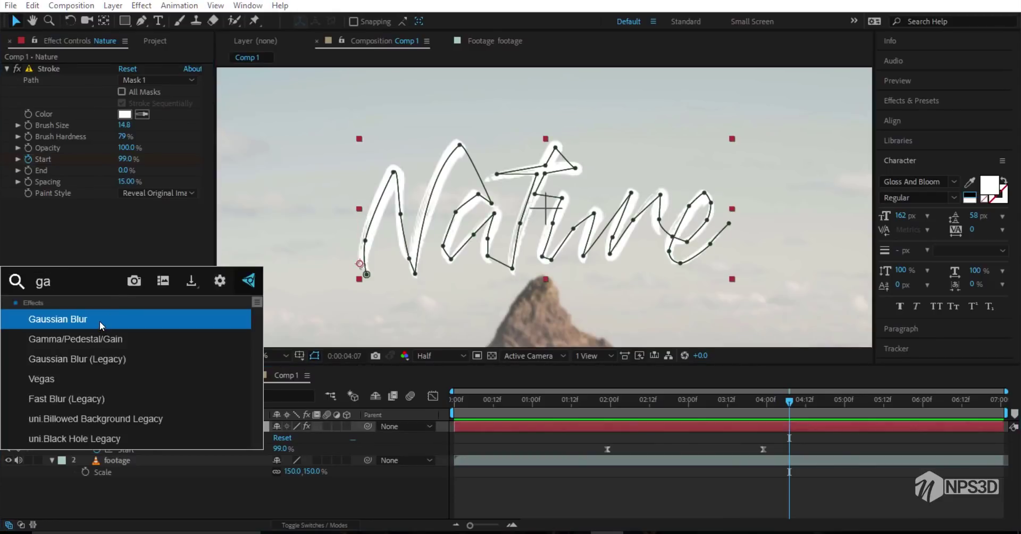
key(BackSpace)
text(bl)
key(BackSpace)
key(BackSpace)
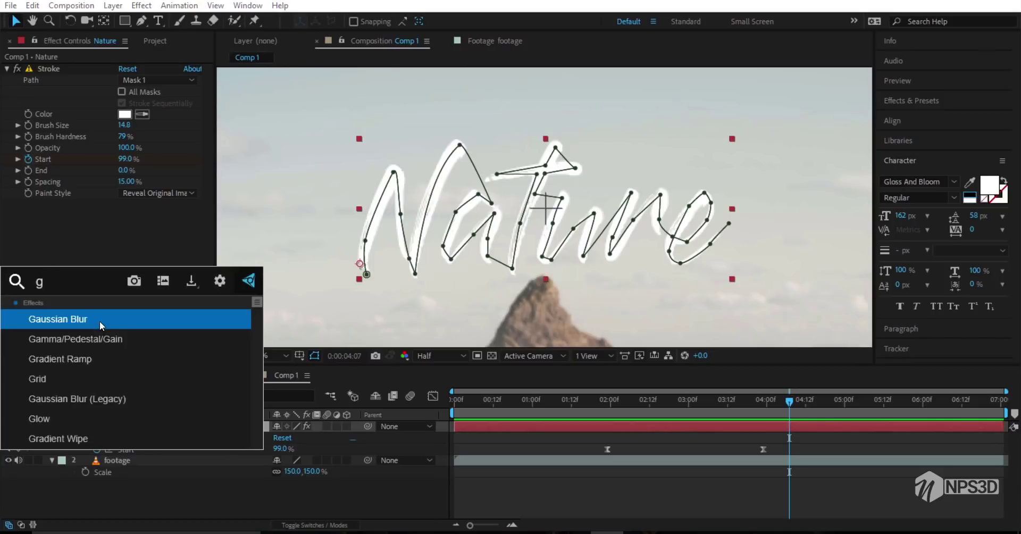
text(ra)
key(Return)
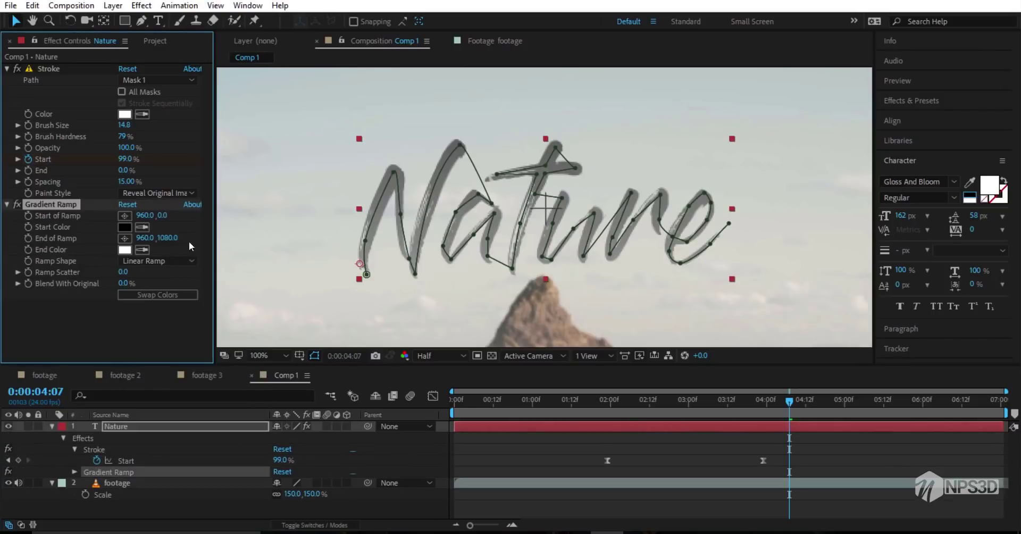
Swap the ramp colours, keep the Linear shape, and set a dark purple Start Color.
scroll(383, 203, down, 2)
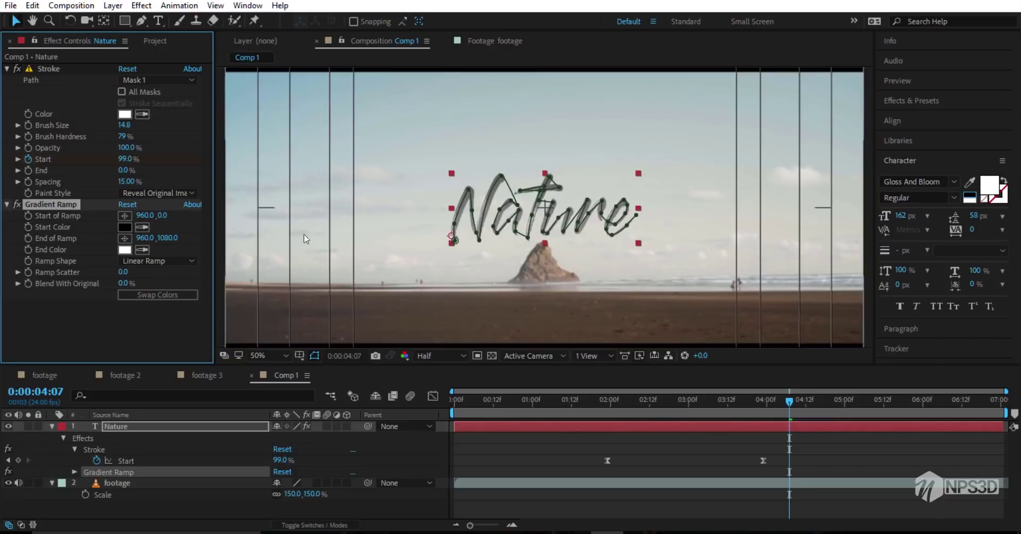
click(144, 295)
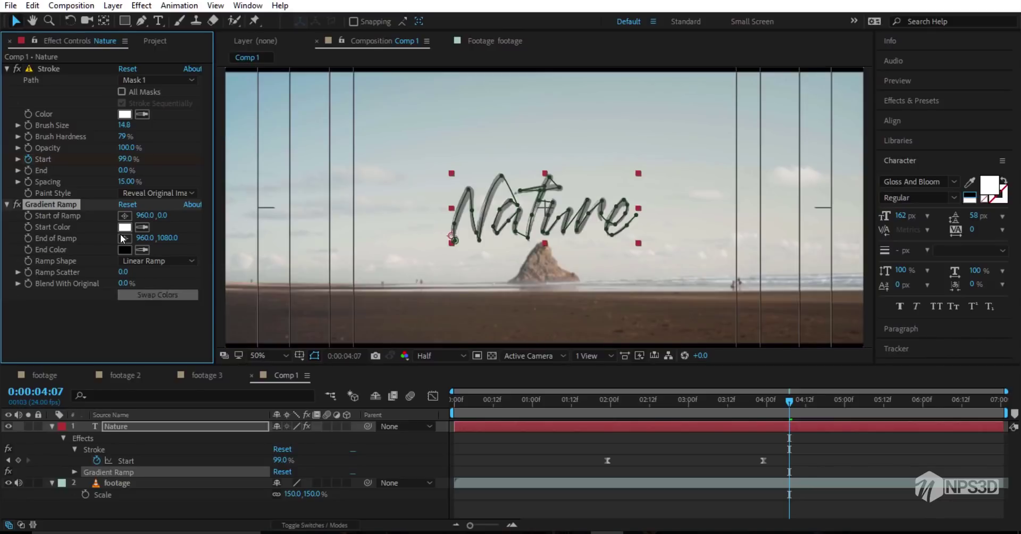
click(158, 260)
click(114, 271)
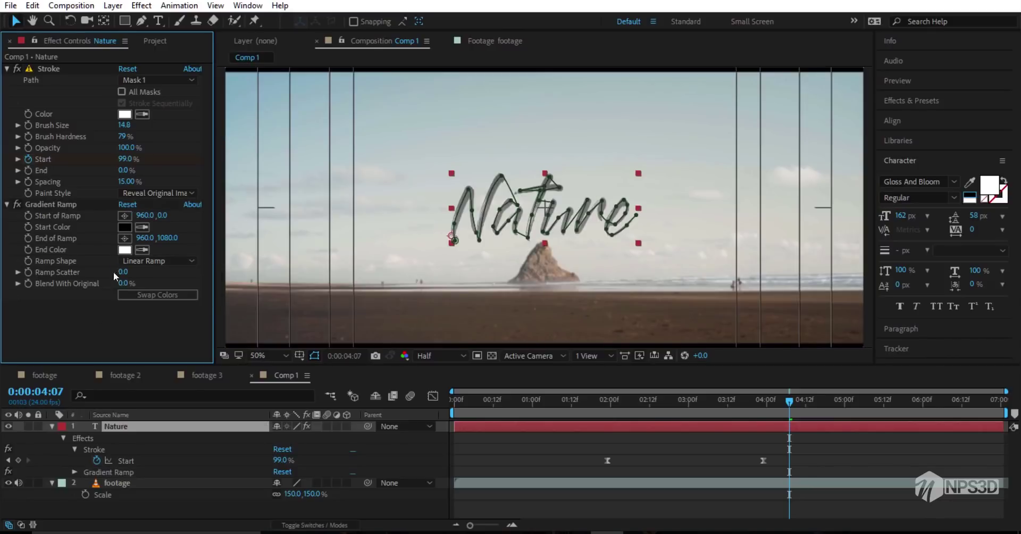
click(125, 227)
click(199, 44)
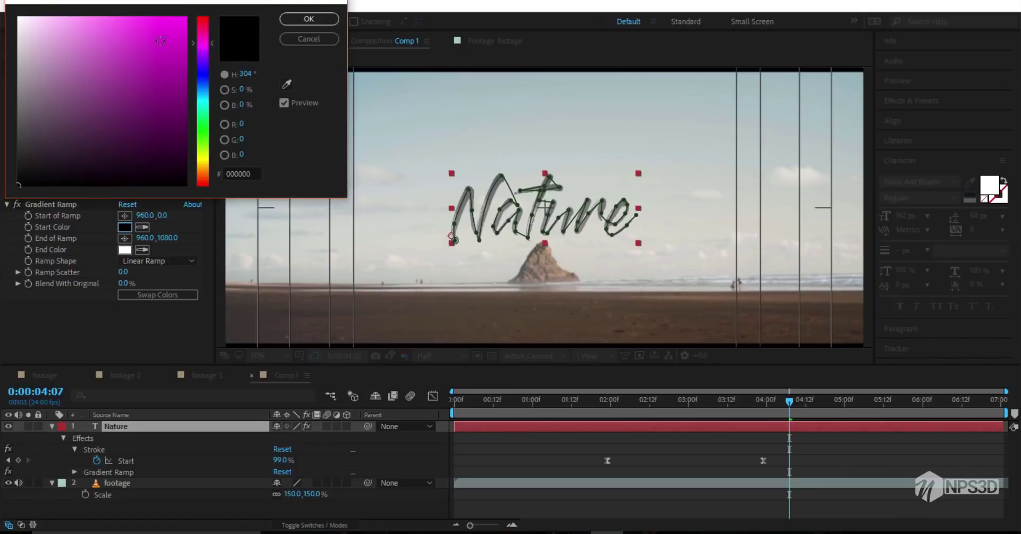
click(159, 35)
drag(165, 51, 177, 120)
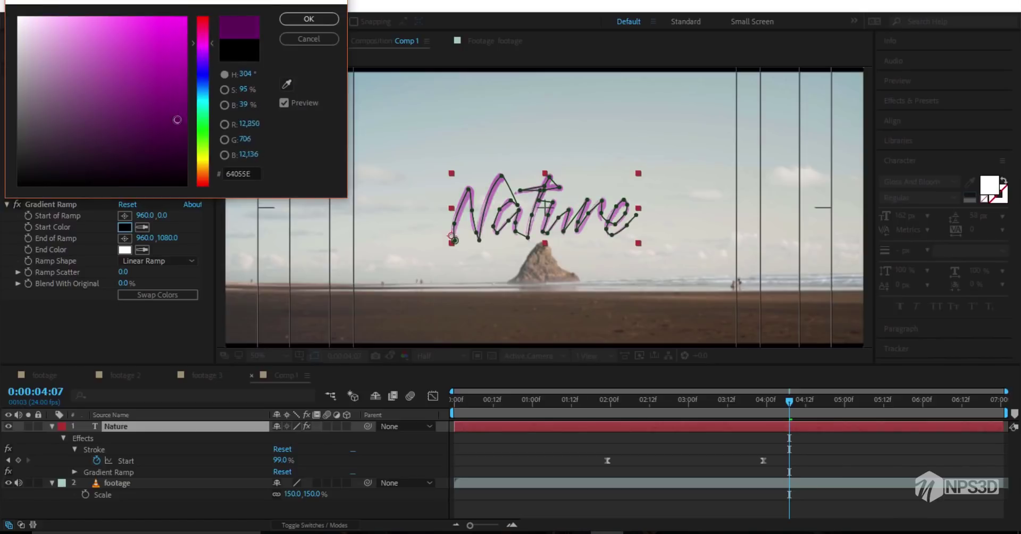
click(309, 19)
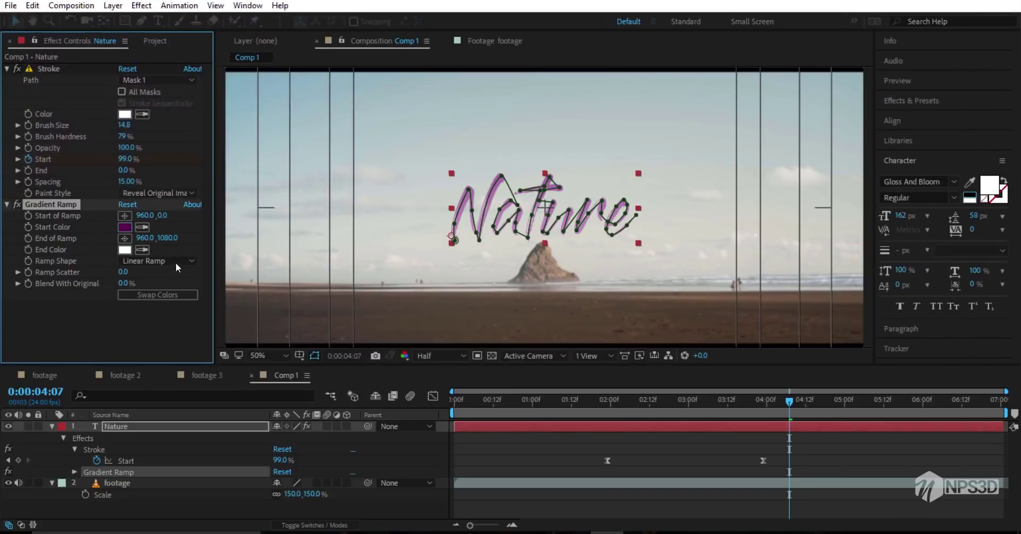
Set the Gradient Ramp's End Color to teal green.
click(125, 249)
click(203, 108)
mouse_move(166, 87)
mouse_down()
mouse_move(176, 121)
mouse_move(139, 68)
mouse_up()
click(308, 19)
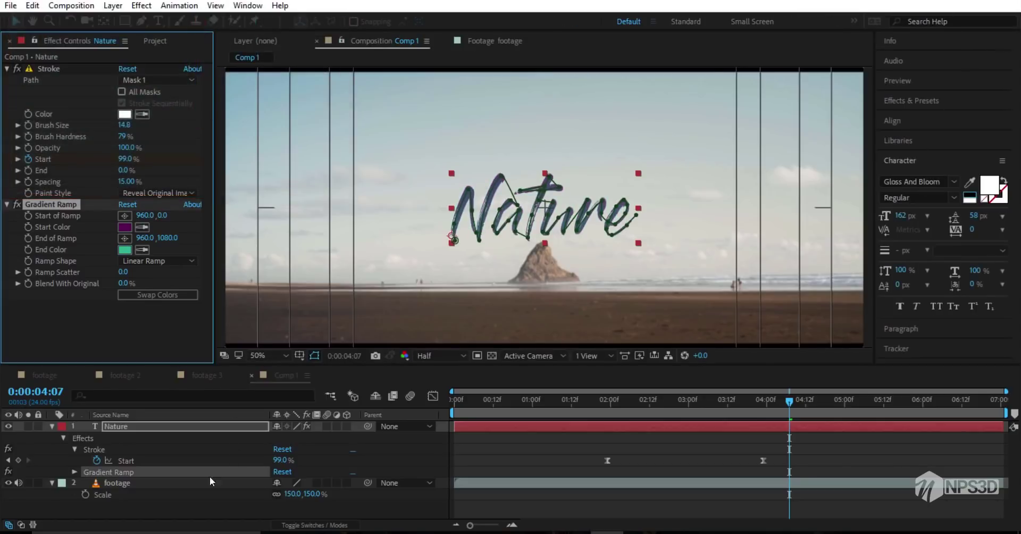
Move the ramp's start point above the word, then preview the coloured write-on.
scroll(546, 241, up, 2)
scroll(547, 246, down, 2)
click(125, 215)
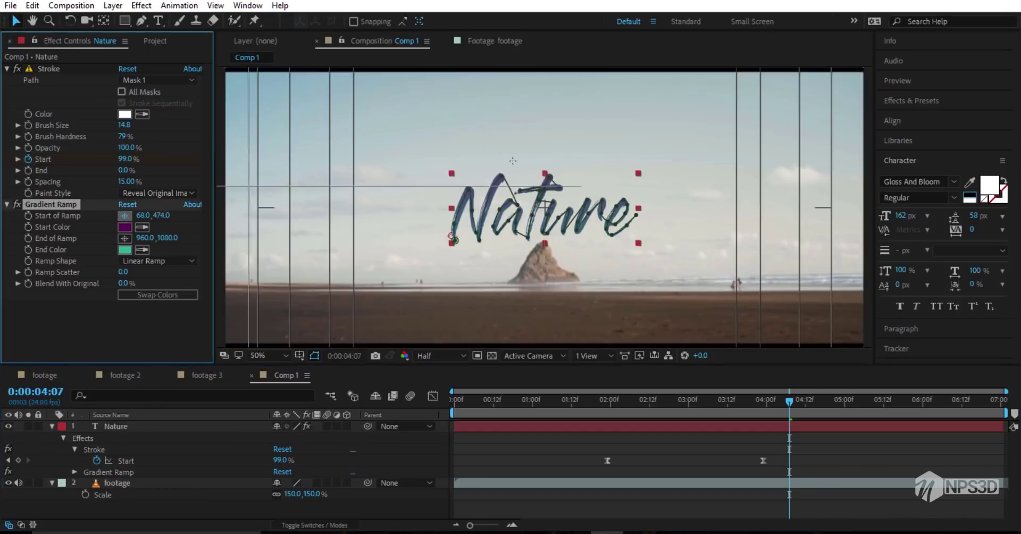
click(593, 105)
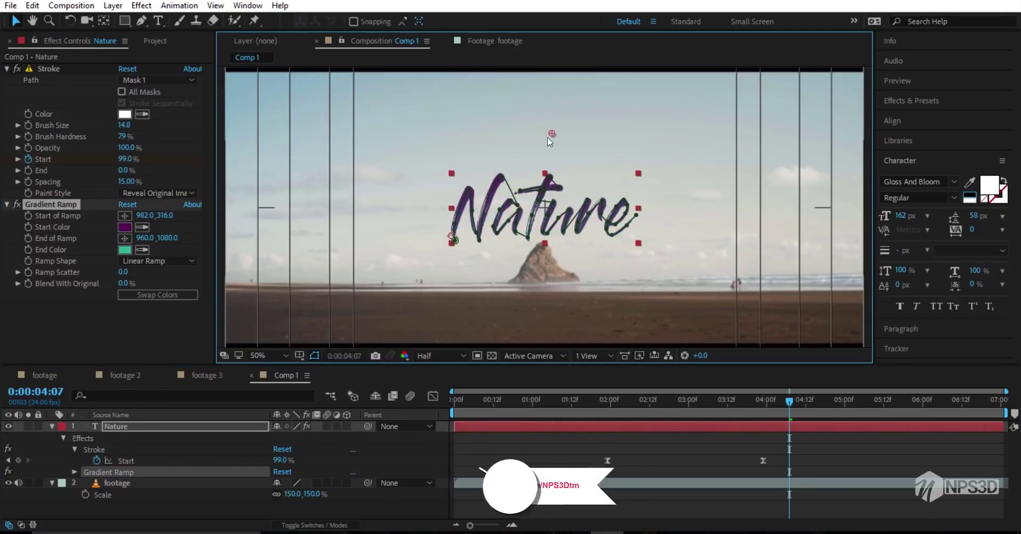
click(235, 506)
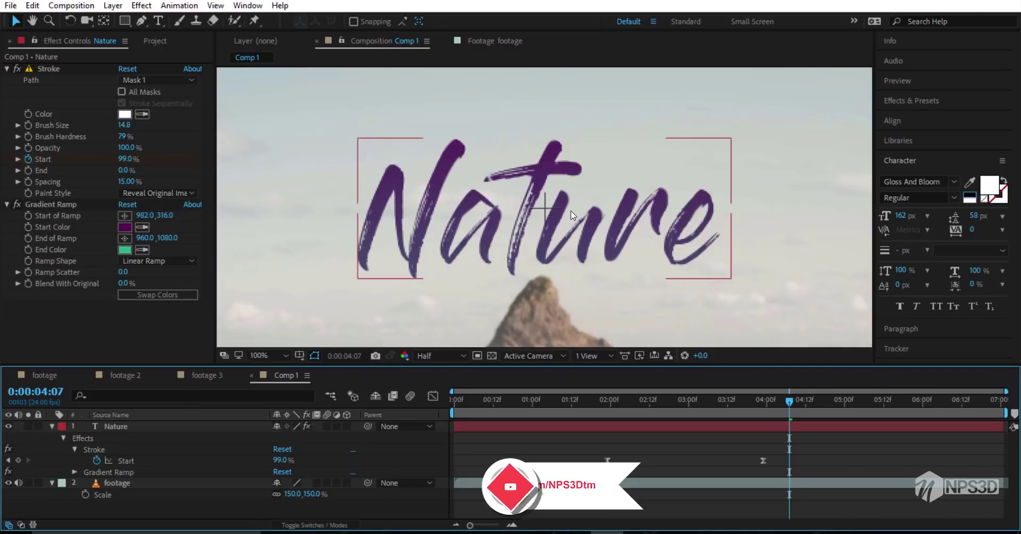
key(Home)
key(space)
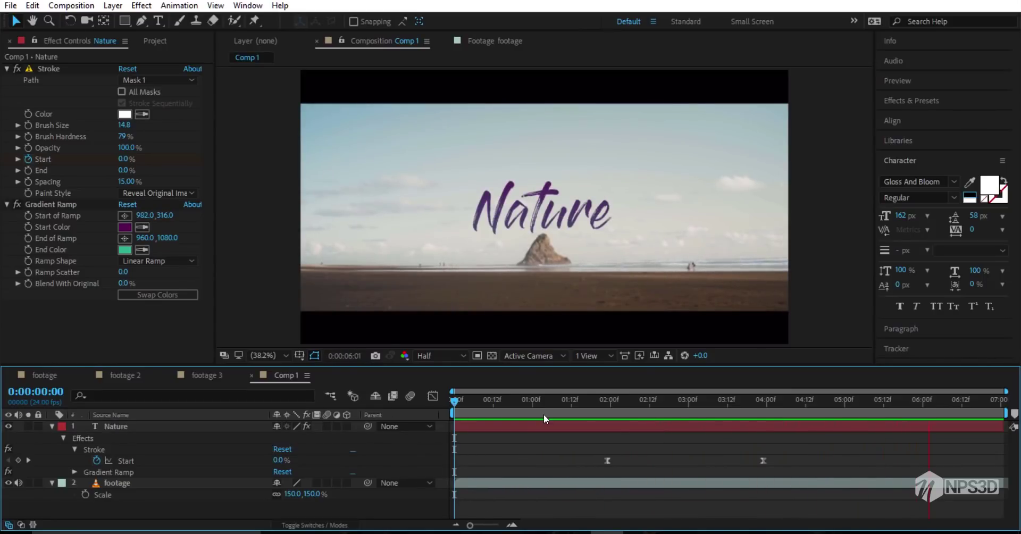
mouse_move(556, 405)
mouse_down()
mouse_move(781, 380)
mouse_move(975, 399)
mouse_up()
key(space)
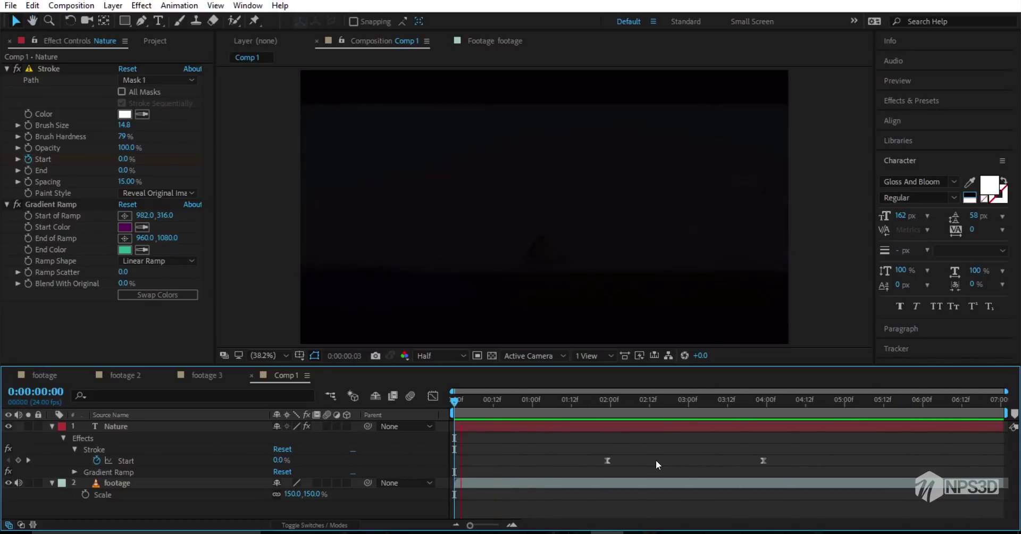